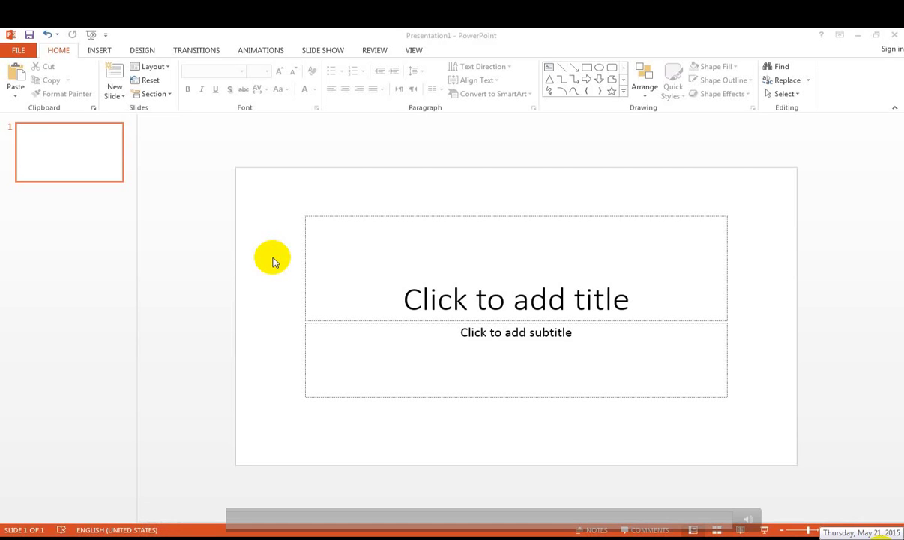
Step: Insert the picture washstatemap502x313.jpg onto the slide
click(886, 537)
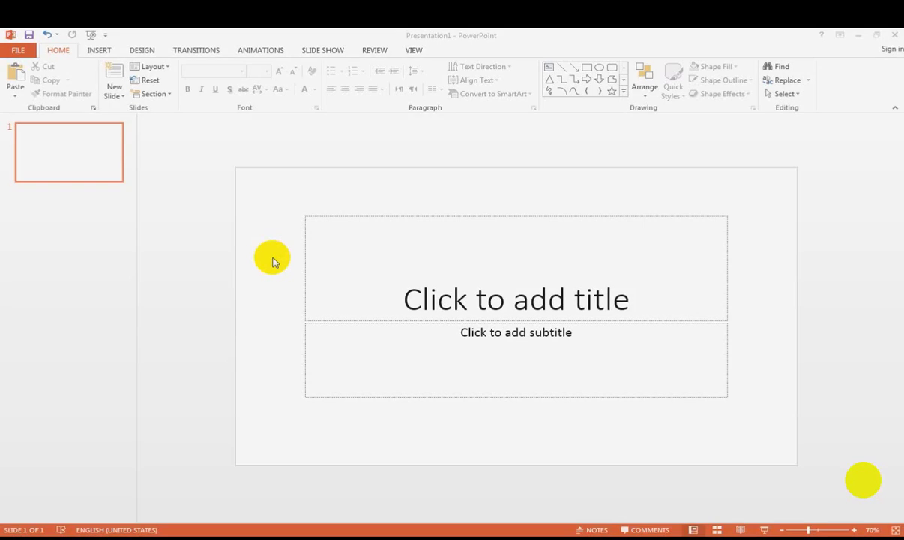
click(100, 51)
click(80, 77)
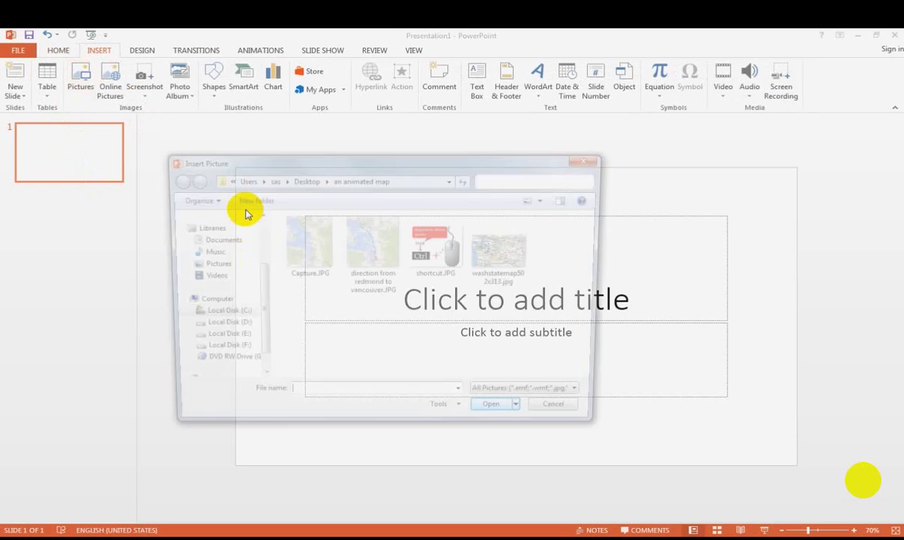
double_click(478, 241)
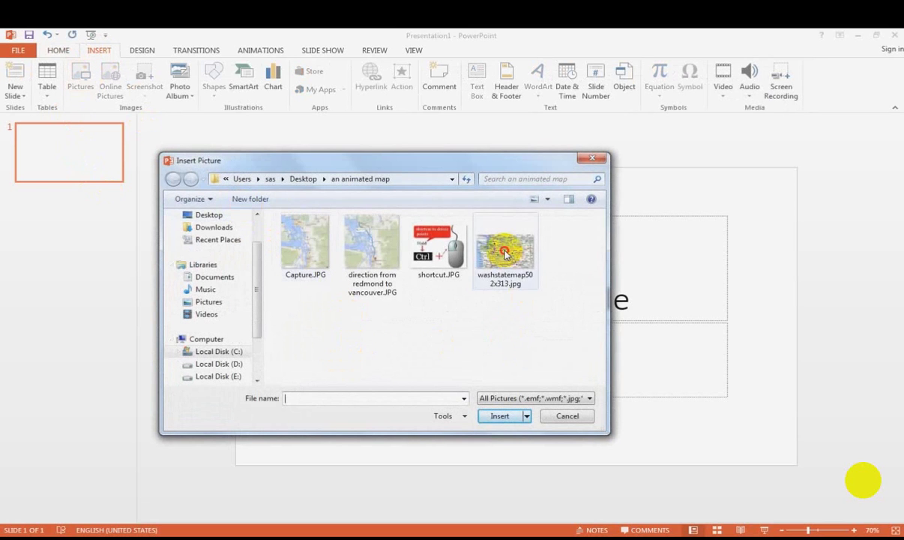
Step: Move and stretch the map picture so it covers most of the slide
drag(610, 323, 730, 272)
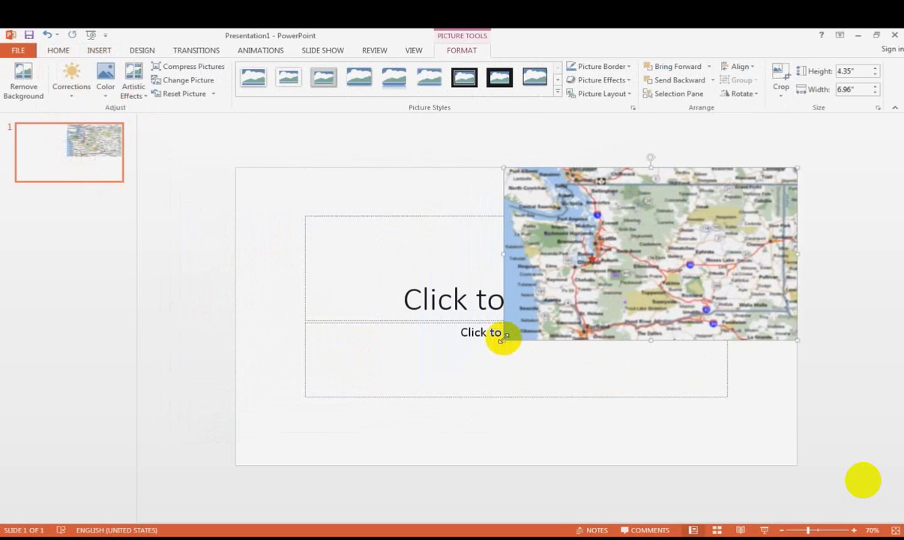
mouse_move(504, 339)
mouse_down()
mouse_move(412, 402)
mouse_move(293, 425)
mouse_up()
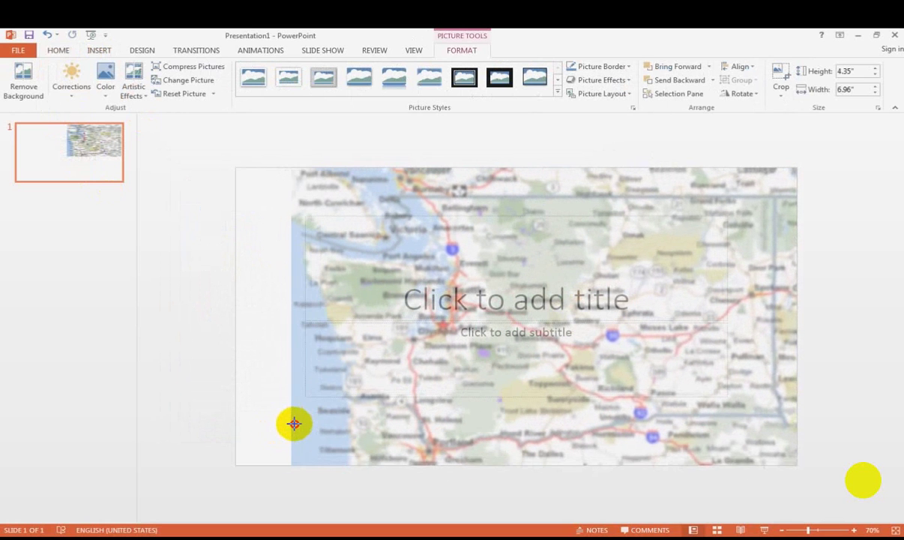
drag(293, 425, 290, 425)
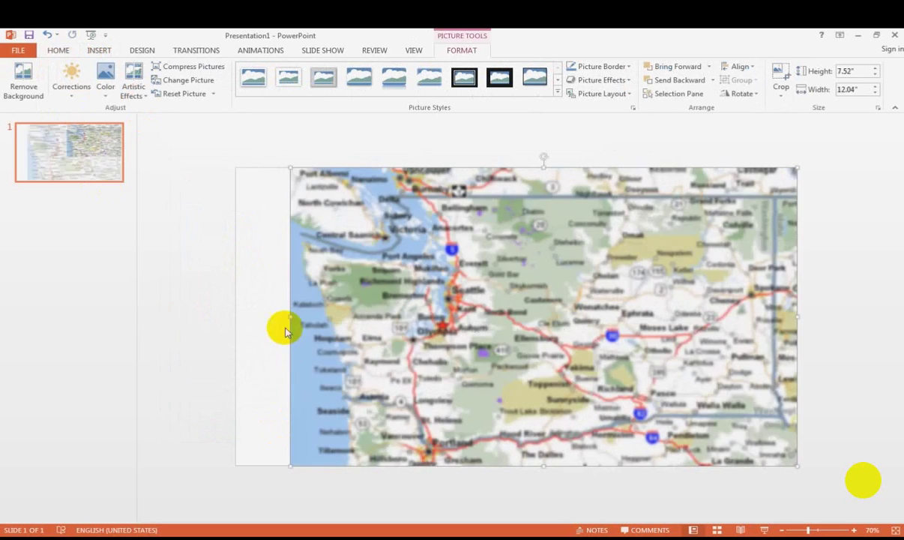
drag(289, 317, 235, 317)
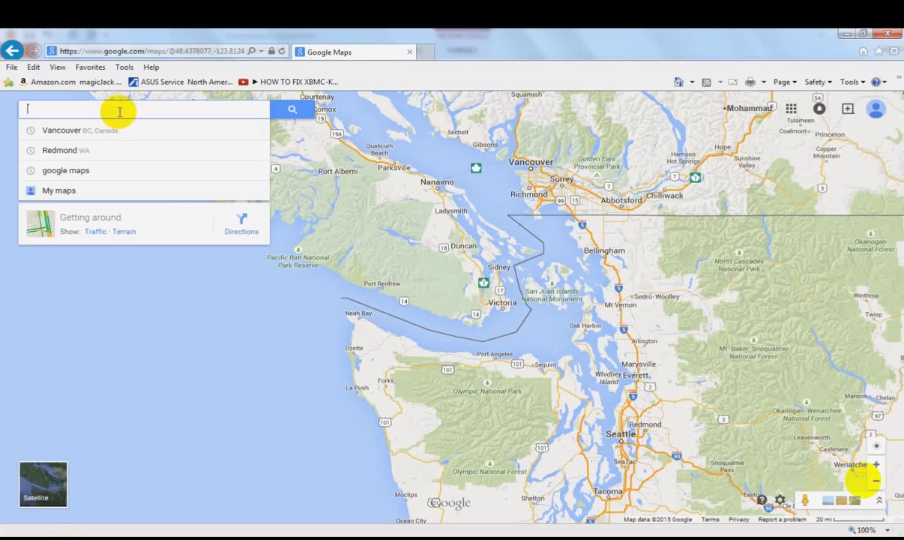
Step: Show driving directions from Redmond, WA to Vancouver, BC, Canada, 140 miles via I-5 N
text(re)
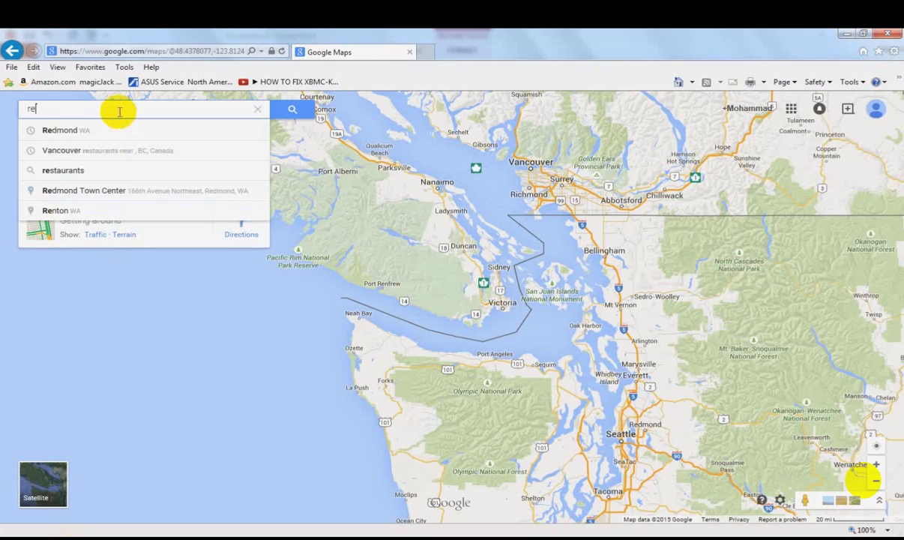
text(d)
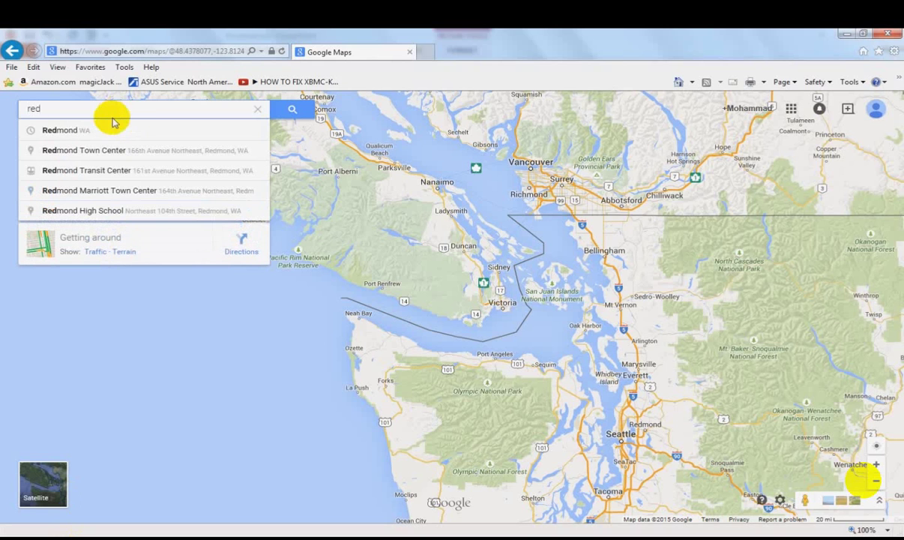
click(88, 129)
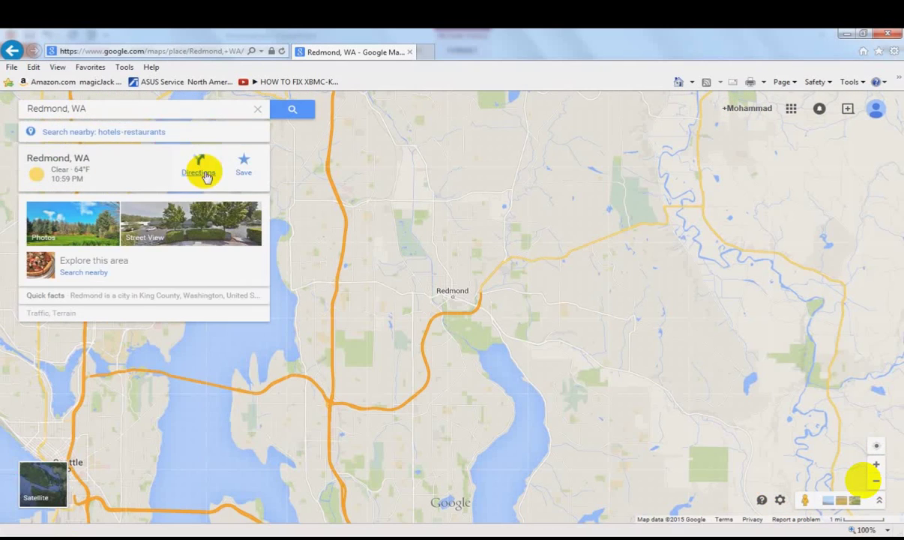
click(197, 172)
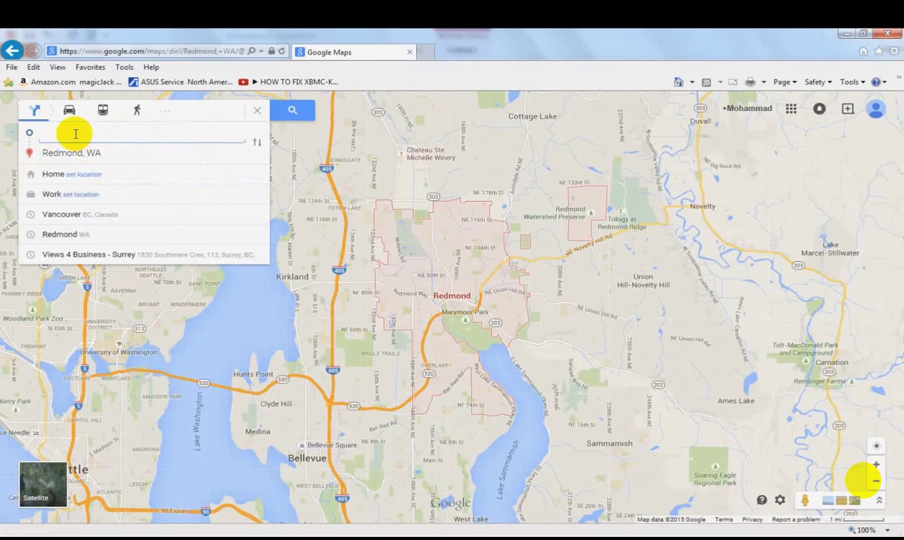
text(van)
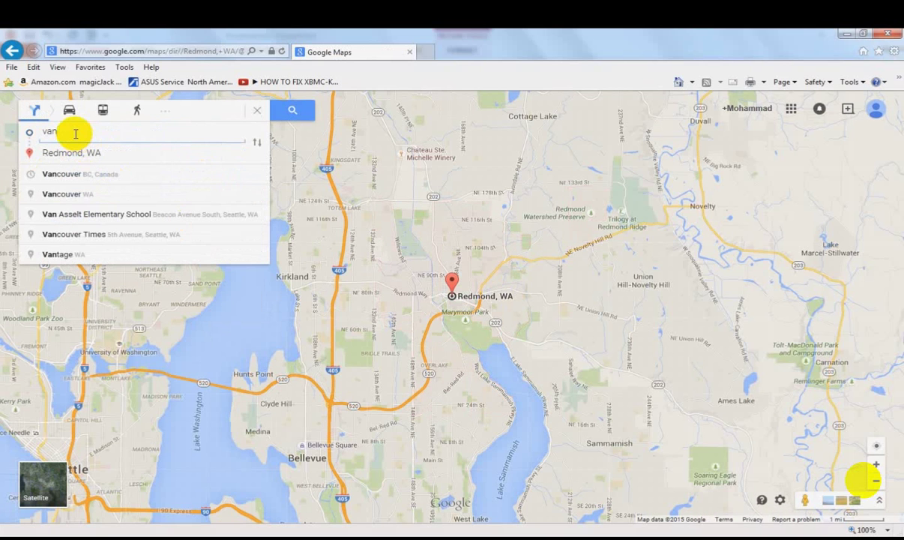
click(83, 176)
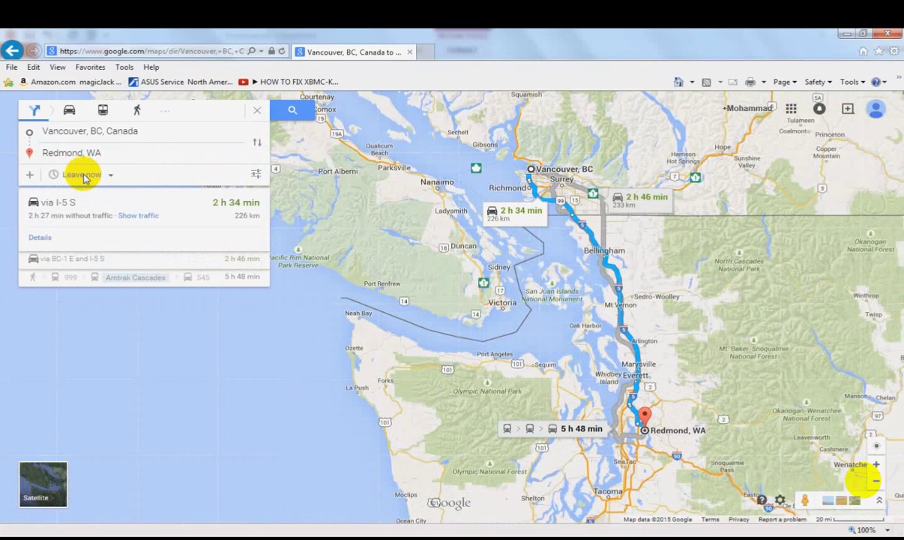
click(257, 142)
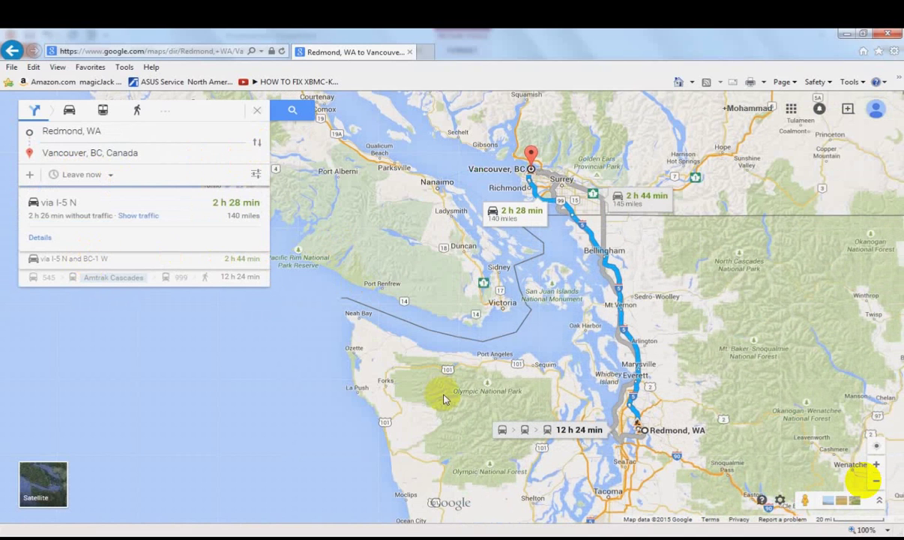
Step: Launch Snipping Tool from Accessories and snip the map area around the Redmond–Vancouver route
key(super)
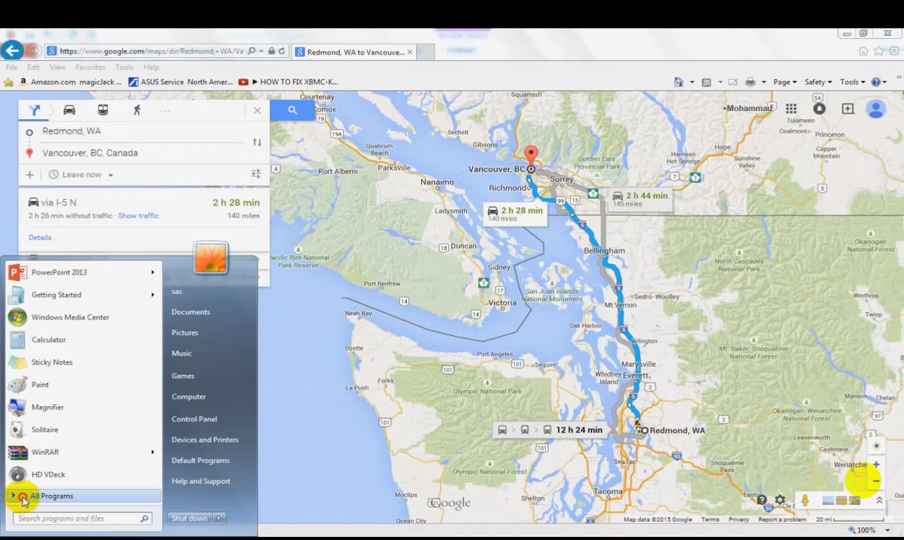
click(23, 501)
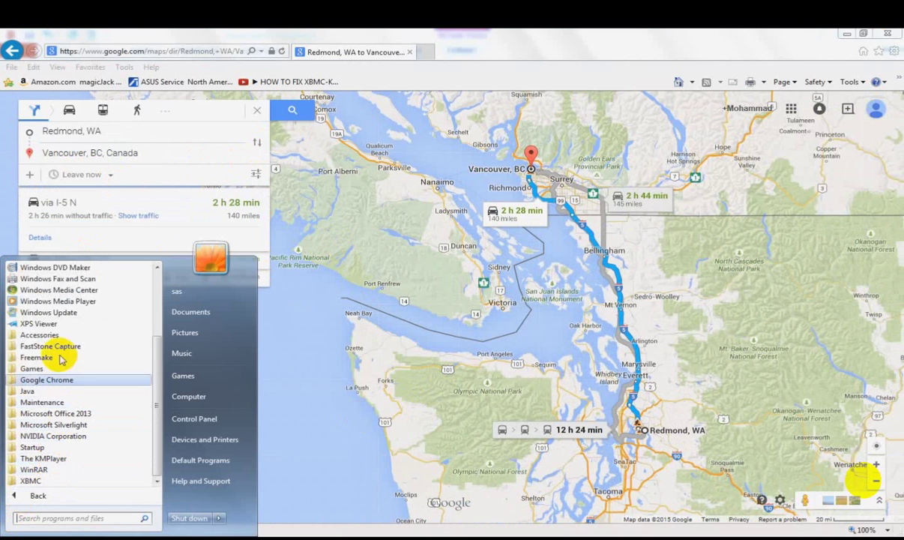
click(39, 334)
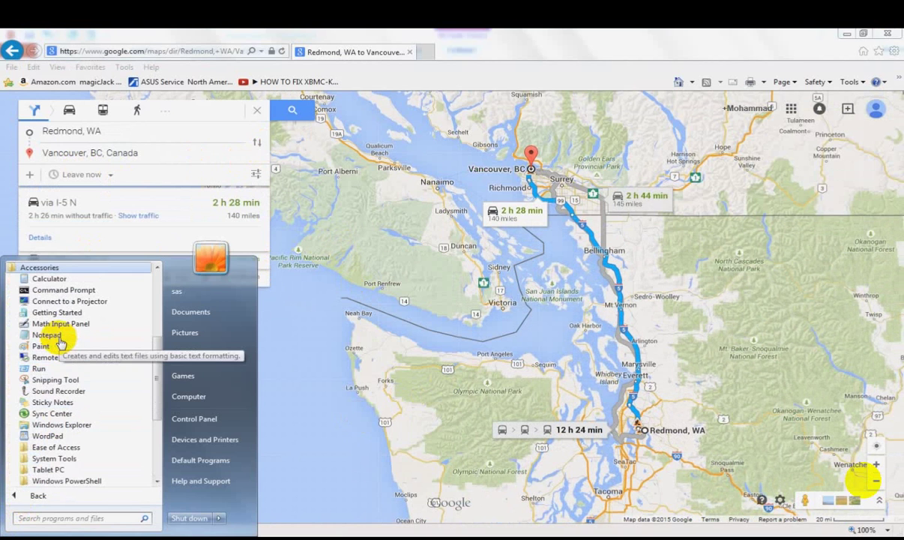
click(56, 379)
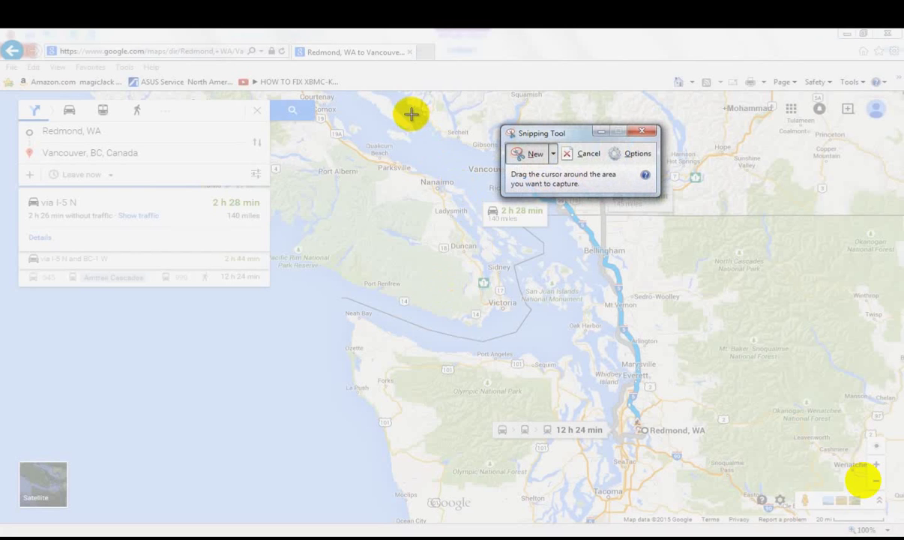
mouse_move(412, 114)
mouse_down()
mouse_move(760, 401)
mouse_move(813, 481)
mouse_move(788, 488)
mouse_up()
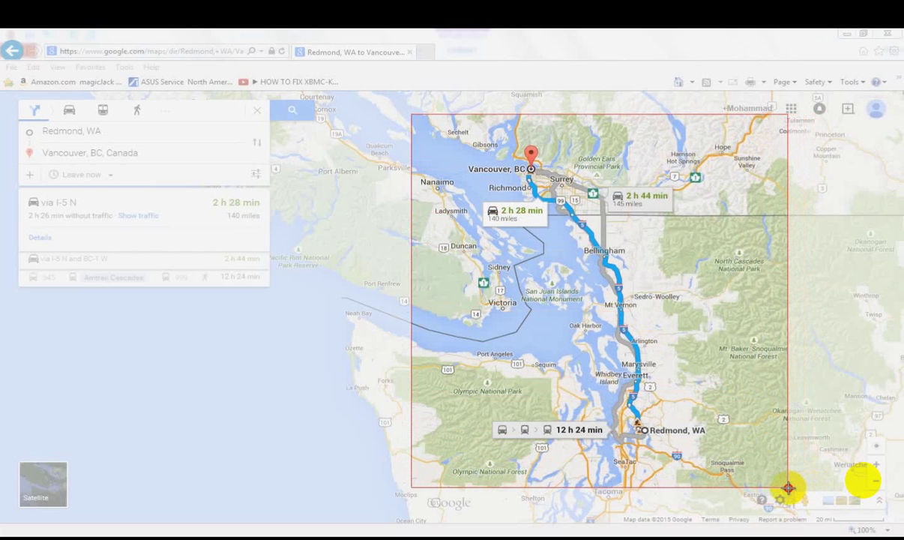
drag(787, 487, 788, 488)
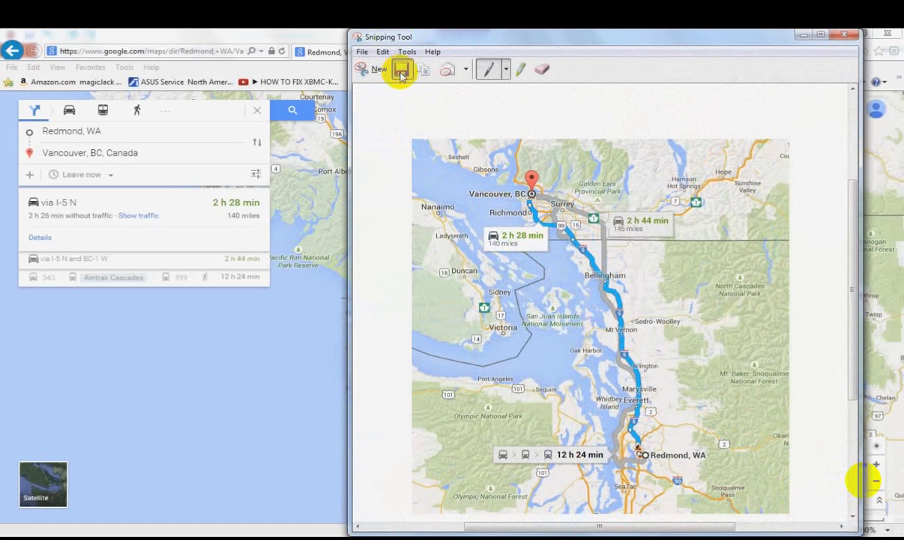
Step: Save the snip as JPEG 'direction from redmond to vancouver' in 'an animated map', then close Snipping Tool
click(401, 71)
text(directi)
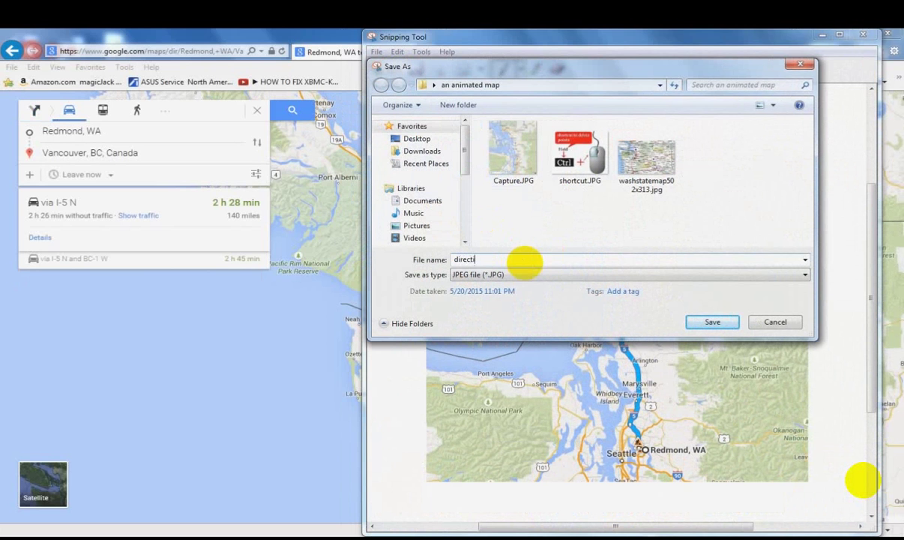
text(on from redmond to vancouver)
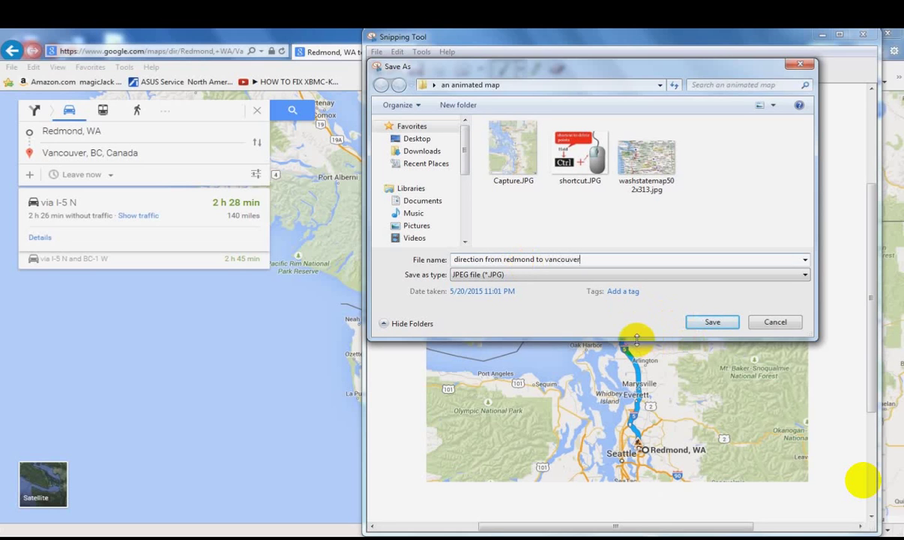
click(712, 324)
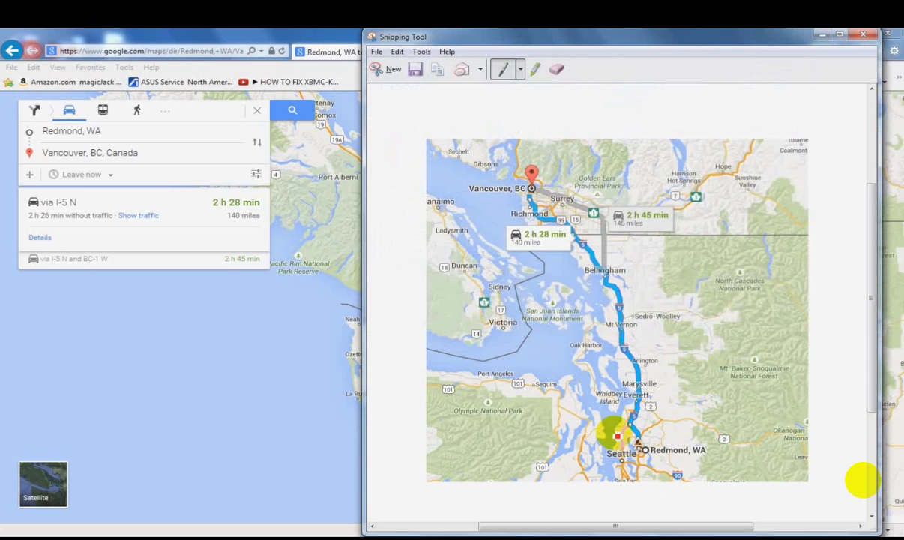
click(864, 38)
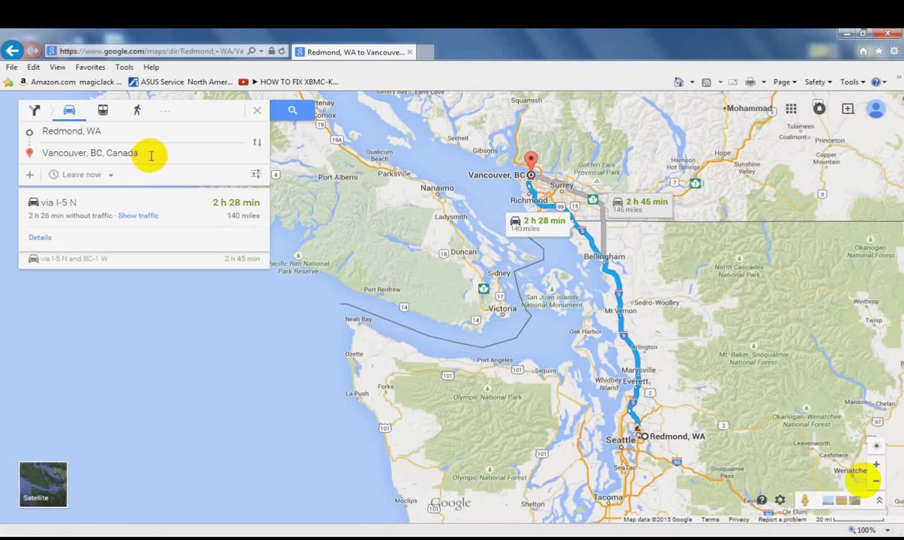
Step: Clear the Vancouver and Redmond, WA entries from the Google Maps direction fields
drag(150, 155, 1, 158)
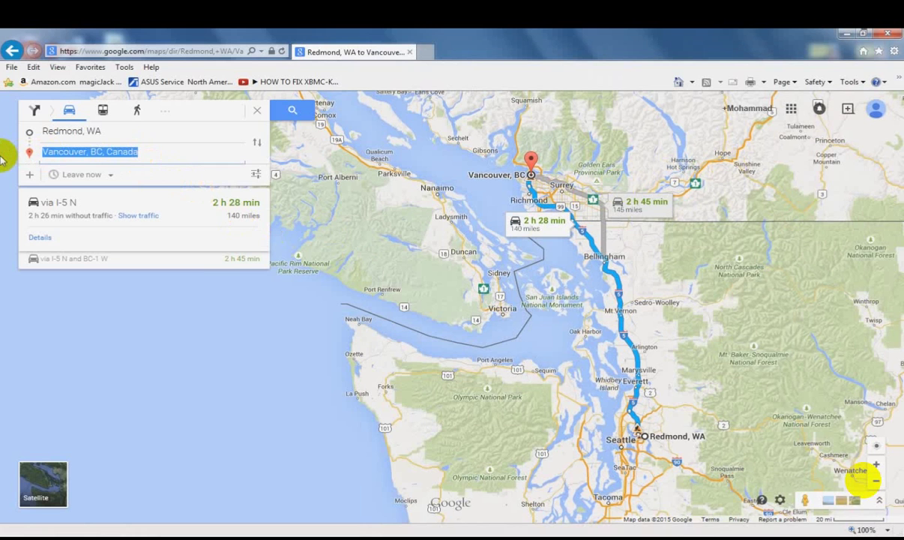
key(BackSpace)
drag(120, 131, 24, 132)
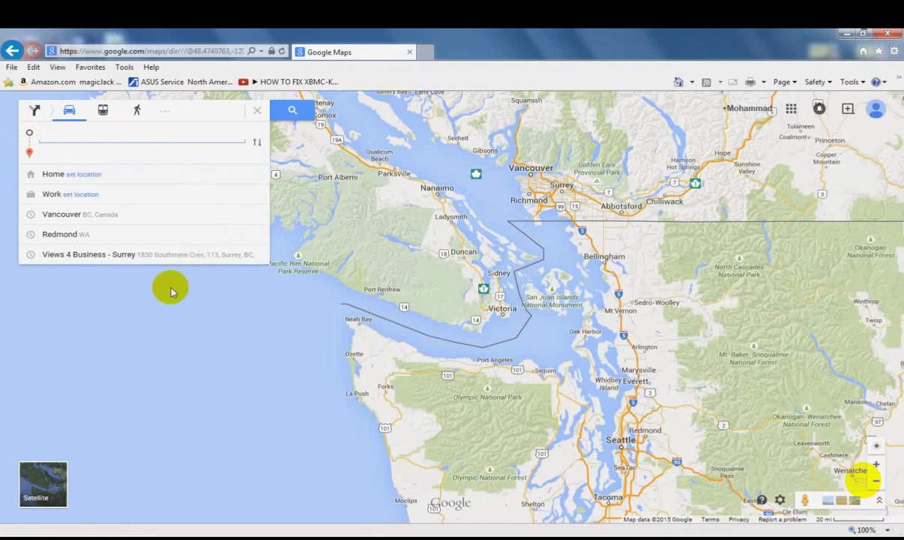
Step: Launch Snipping Tool again from Start > All Programs > Accessories
key(super)
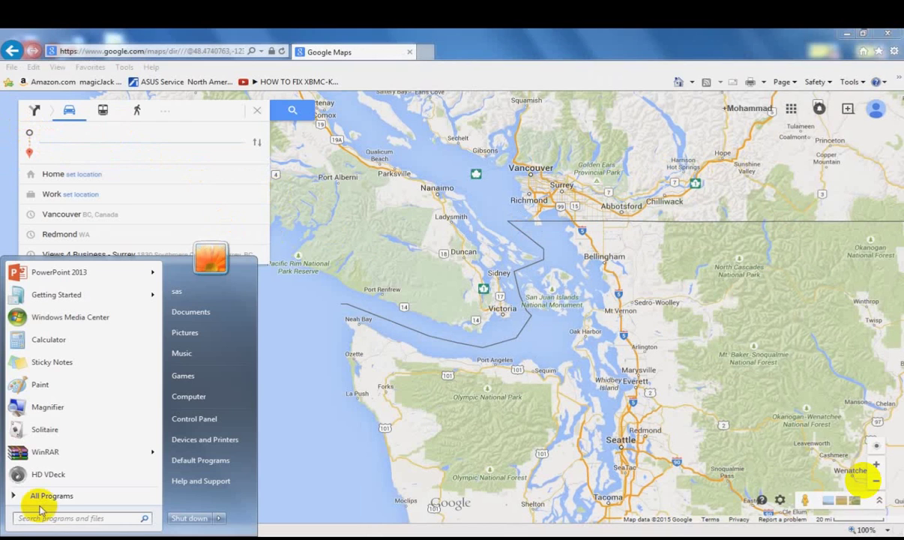
click(39, 497)
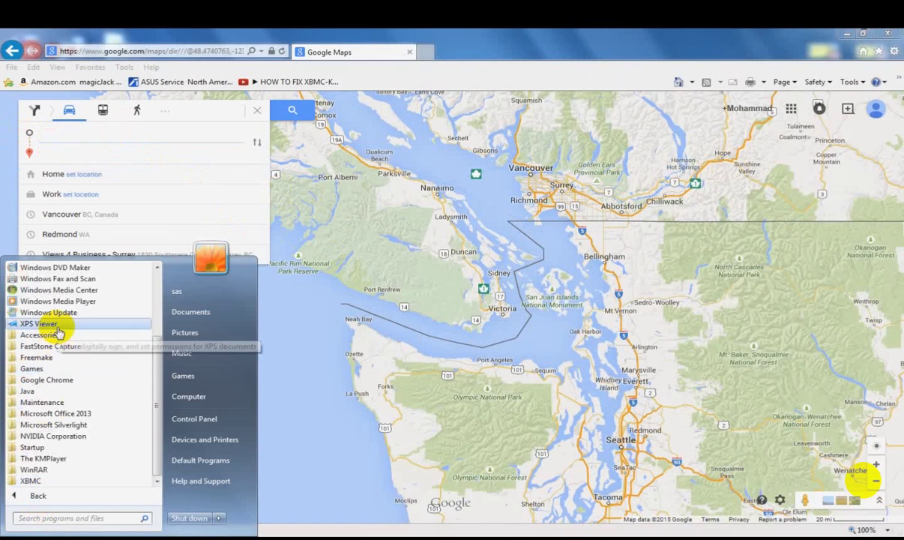
click(57, 334)
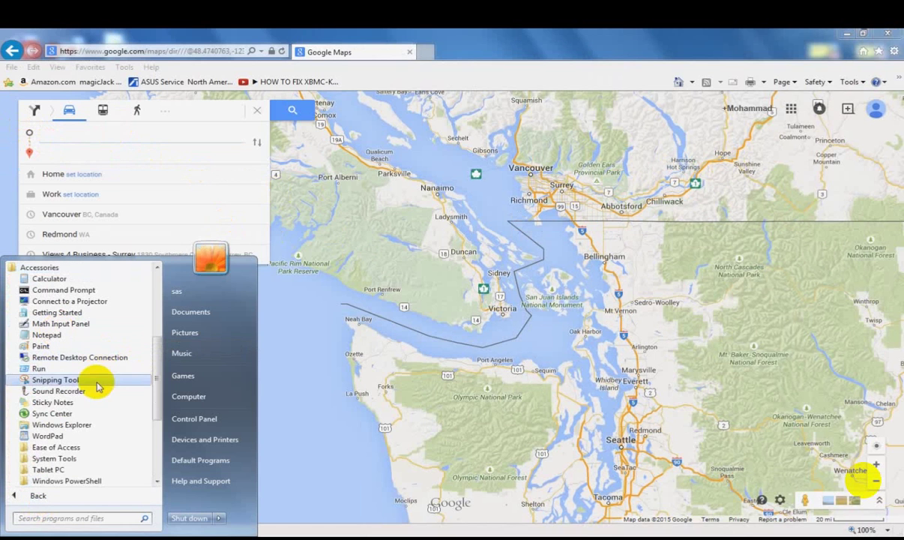
click(55, 379)
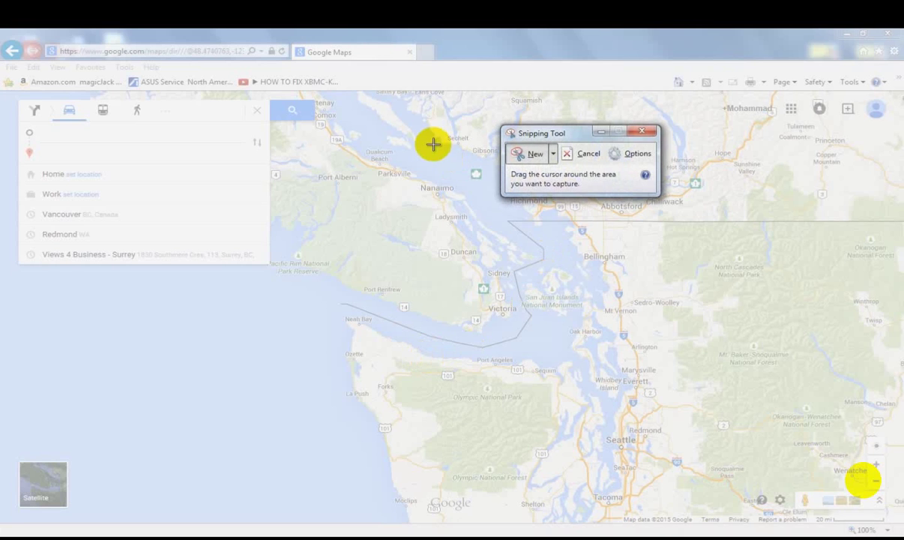
Step: Snip the route-free map from Vancouver to Seattle and Redmond, and start saving it
drag(429, 129, 823, 465)
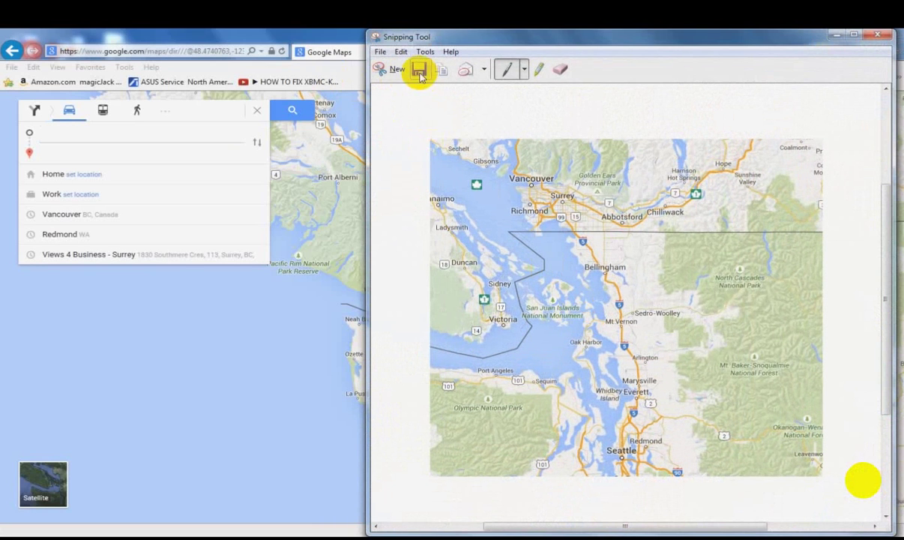
click(418, 70)
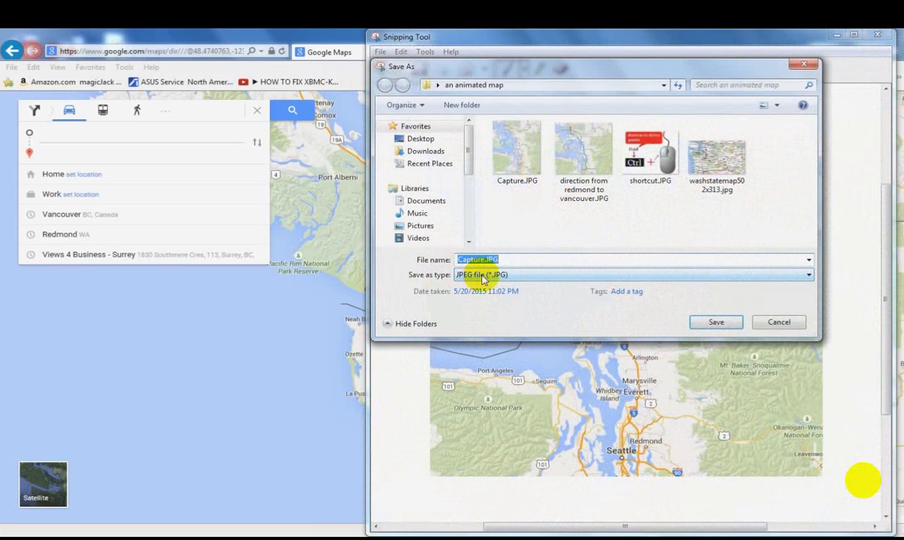
Step: Save the snip as 'direction from redmond to vancouver 2', close Snipping Tool, and minimize the browser
click(581, 167)
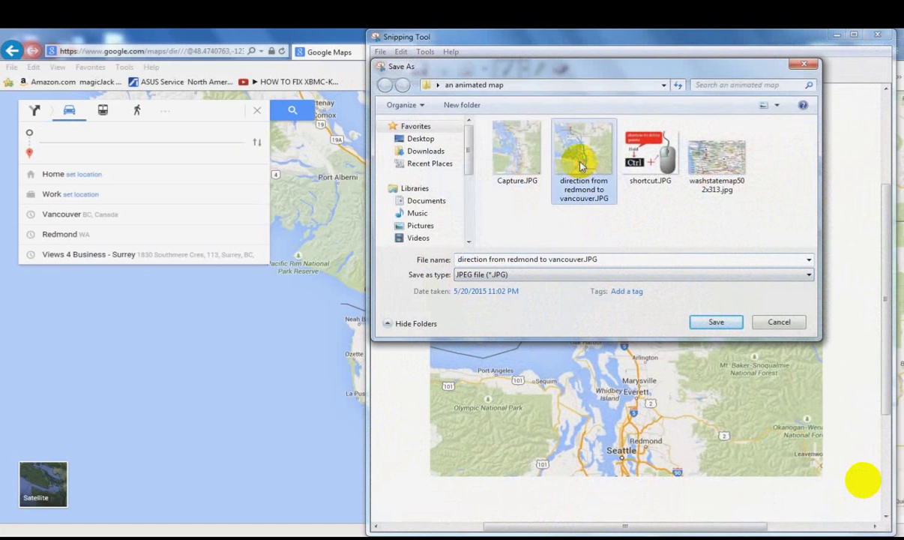
click(584, 259)
click(608, 260)
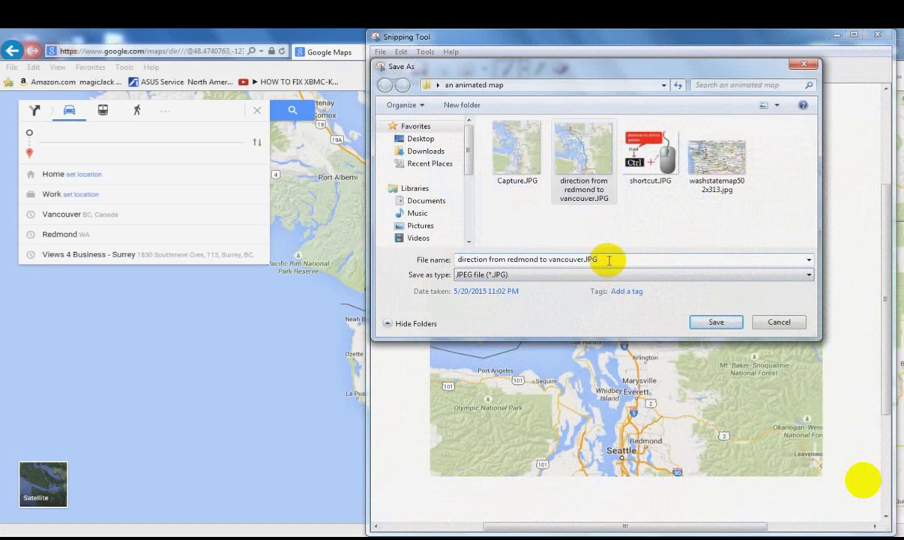
key(BackSpace)
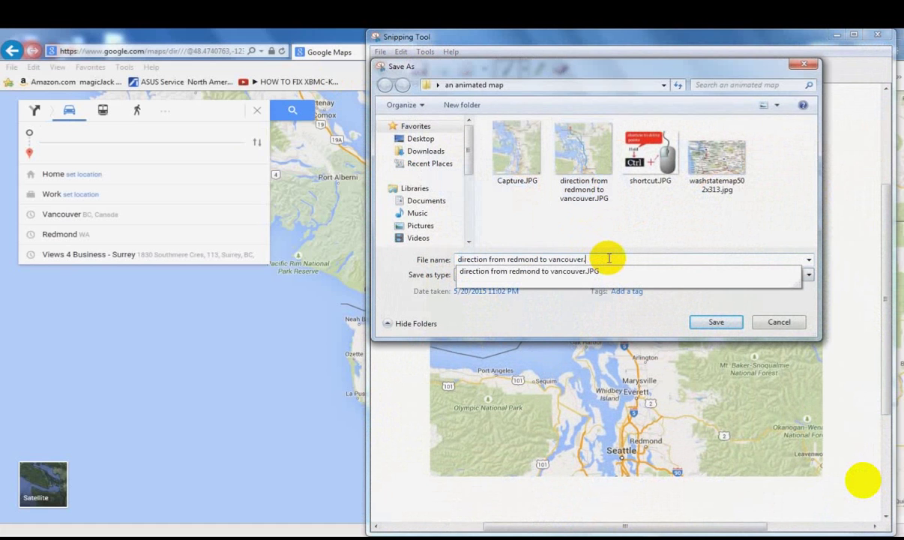
key(BackSpace)
text(2)
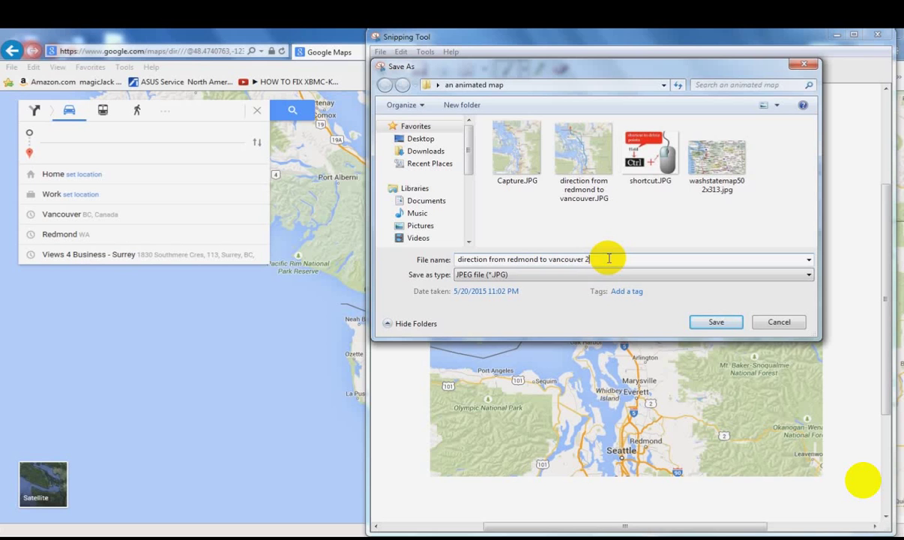
click(712, 322)
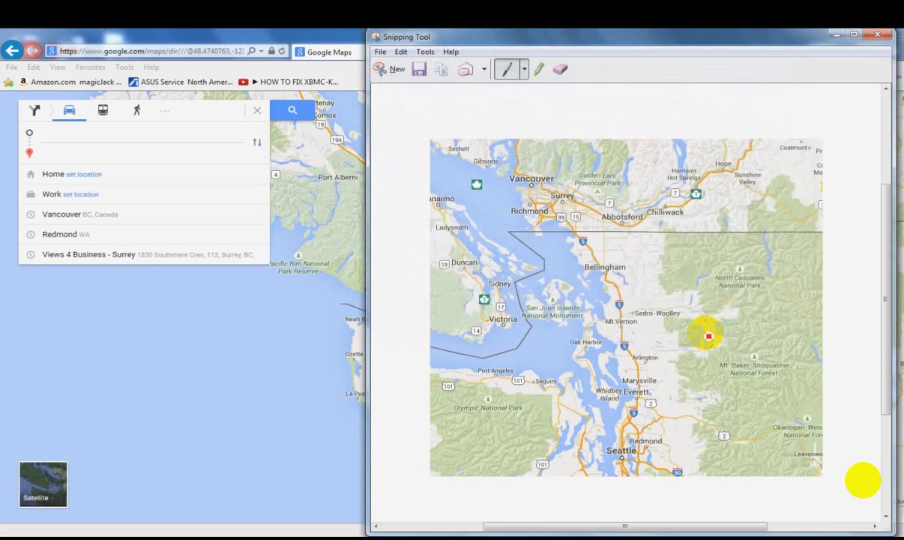
click(882, 37)
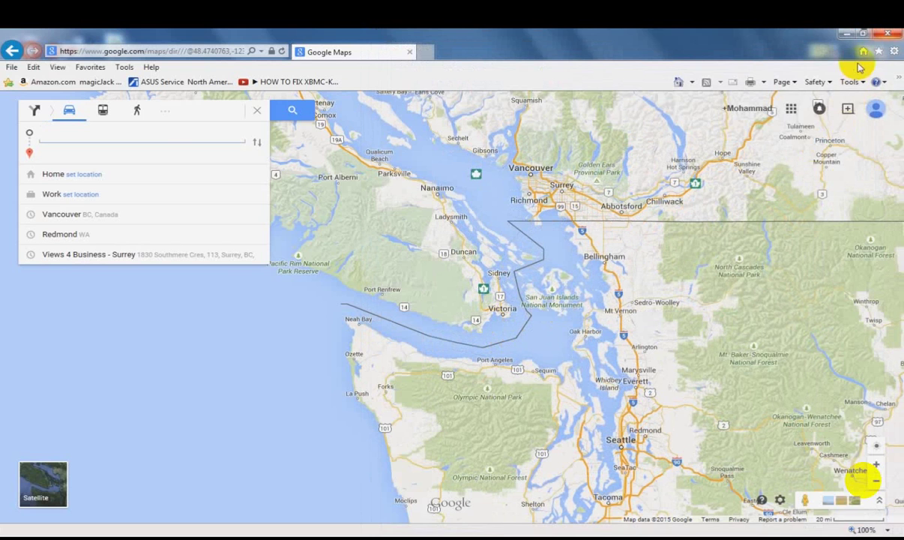
click(846, 34)
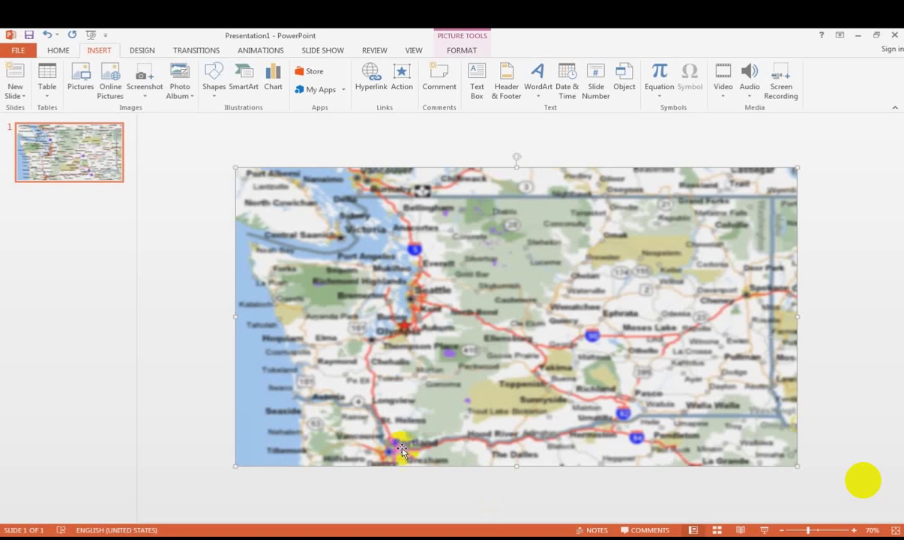
Step: Insert 'direction from redmond to vancouver 2.JPG' and move it toward the slide's upper right
click(75, 84)
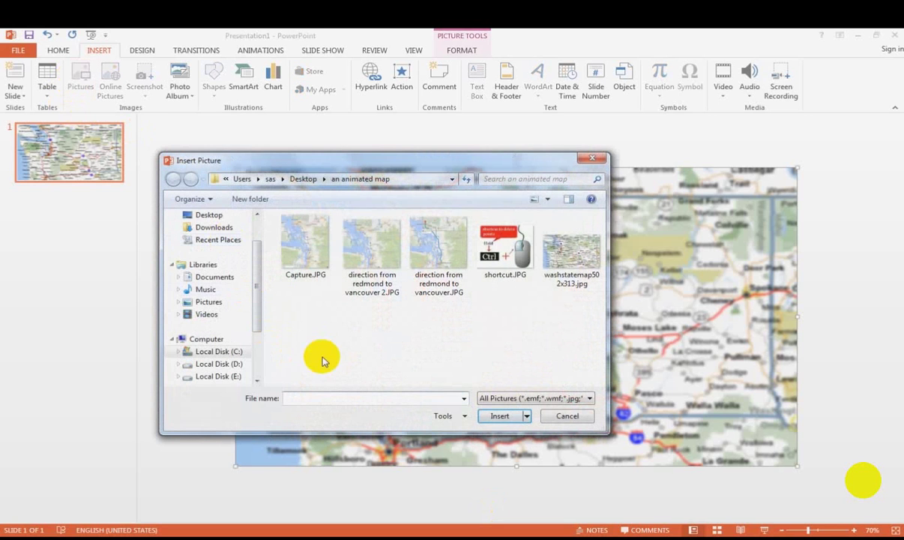
double_click(368, 251)
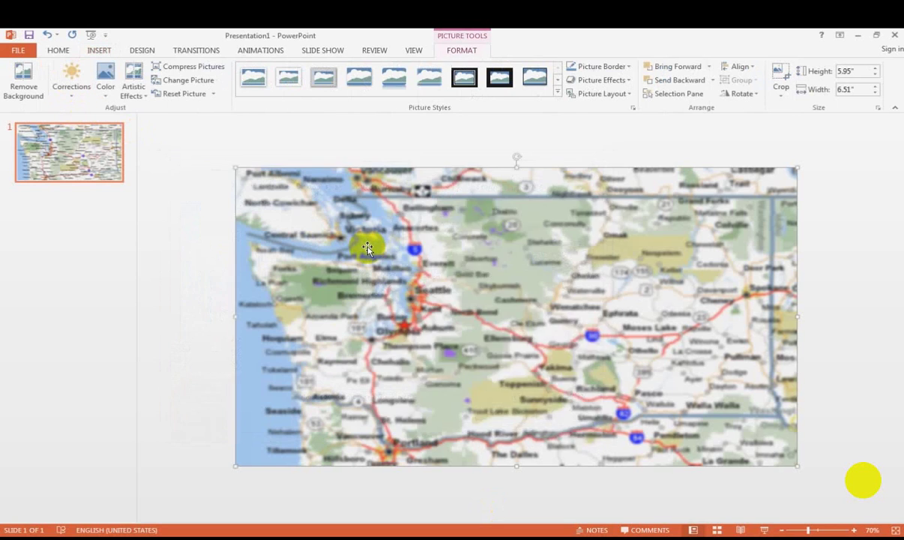
drag(480, 250, 612, 212)
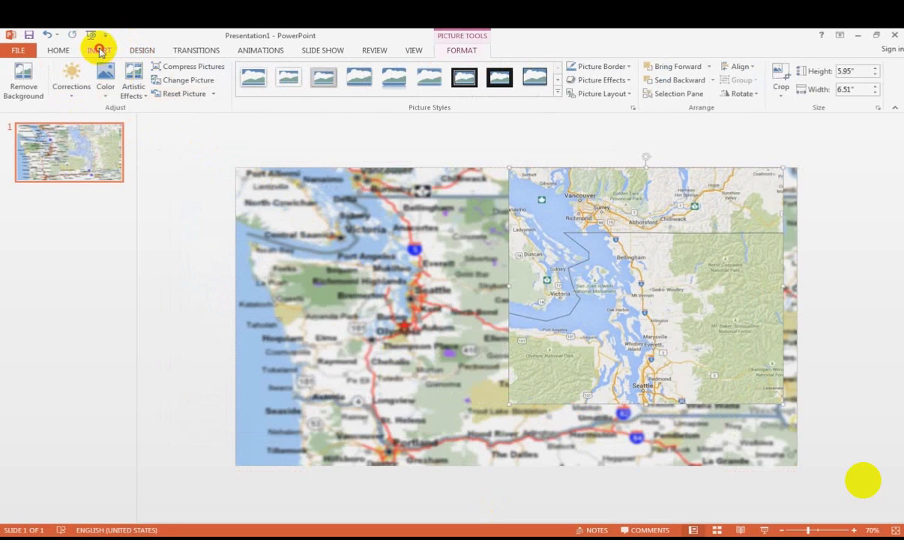
click(100, 50)
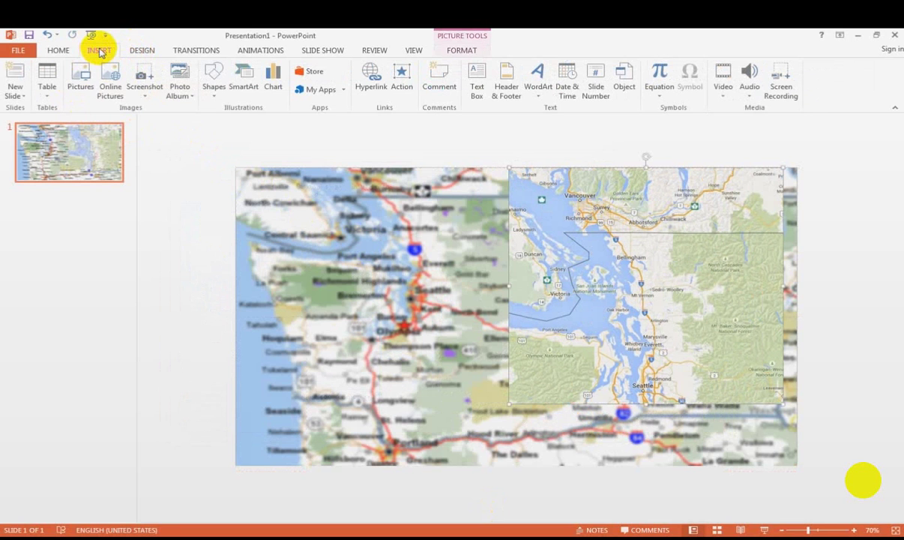
Step: Insert the route map JPG at the slide's left and enlarge the plain map to 7.39" × 8.09"
click(84, 84)
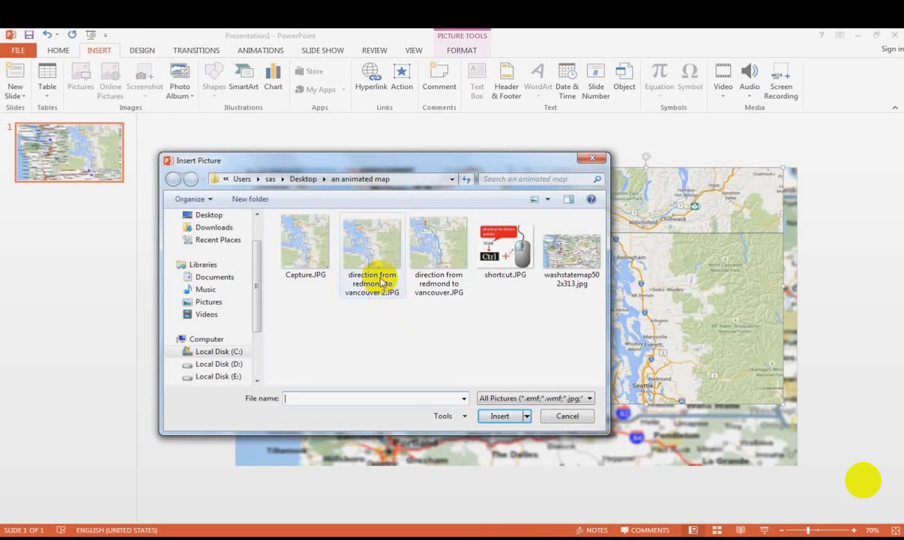
double_click(422, 252)
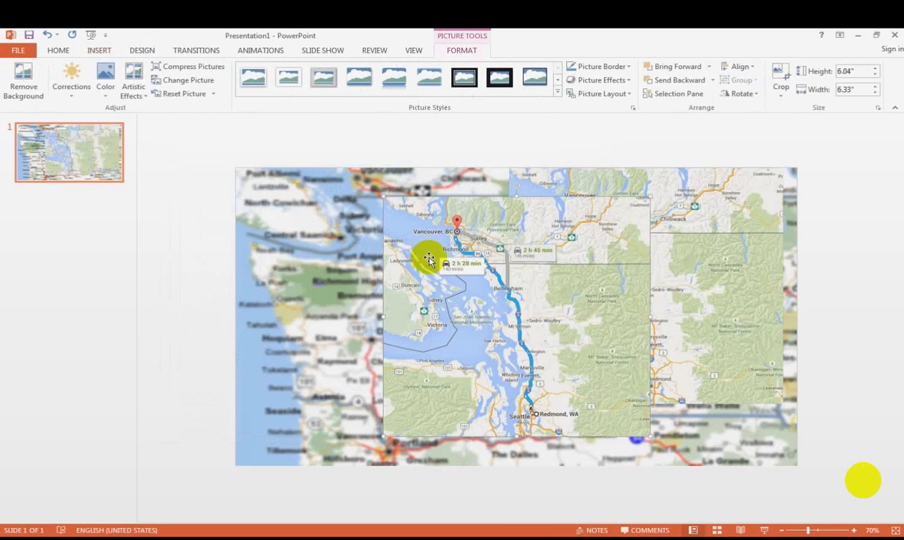
drag(586, 314, 347, 295)
click(645, 307)
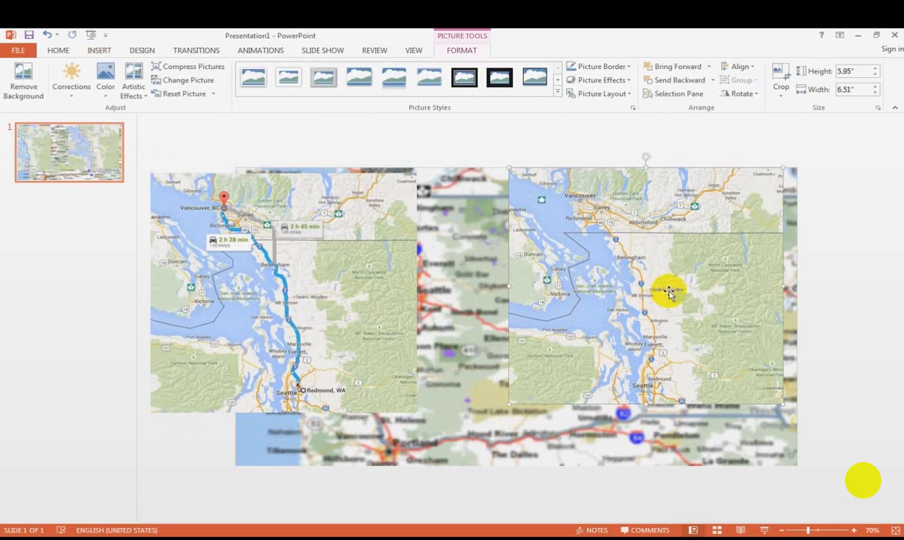
drag(509, 404, 488, 457)
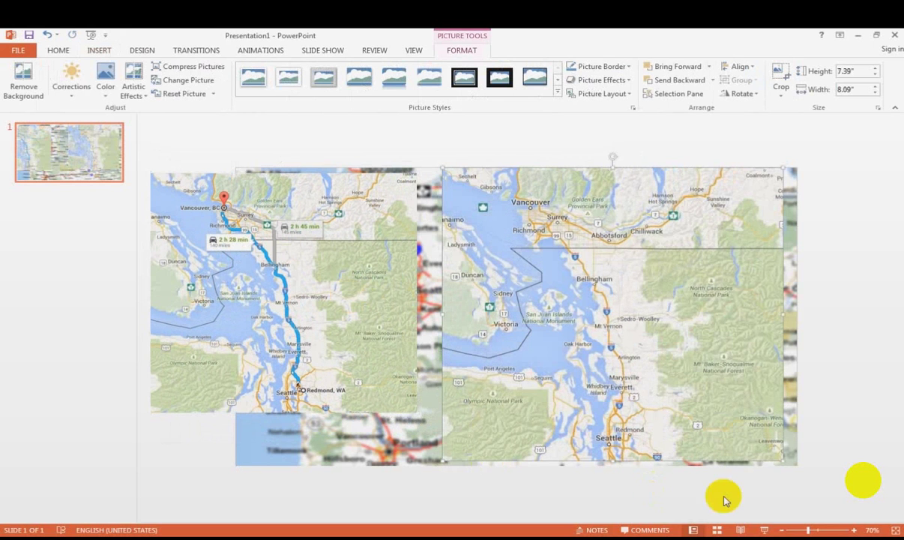
Step: Zoom in, then drag the route map picture down and right to overlap the plain map
click(852, 530)
click(852, 530)
click(852, 530)
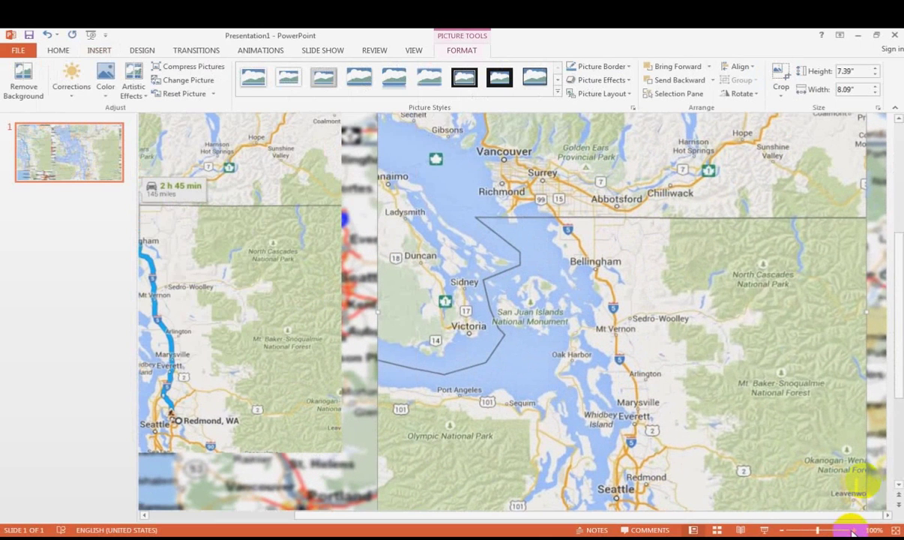
click(898, 487)
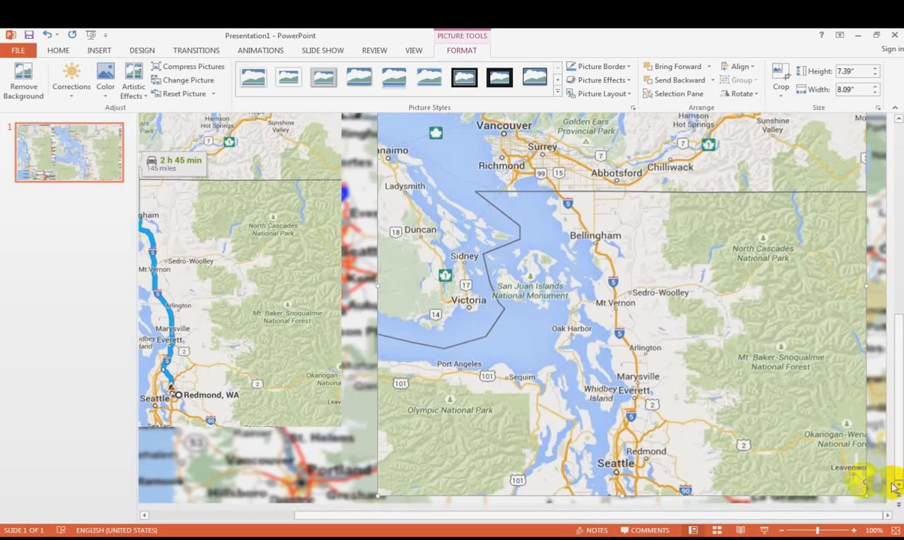
mouse_move(268, 312)
mouse_down()
mouse_move(362, 378)
mouse_move(419, 381)
mouse_up()
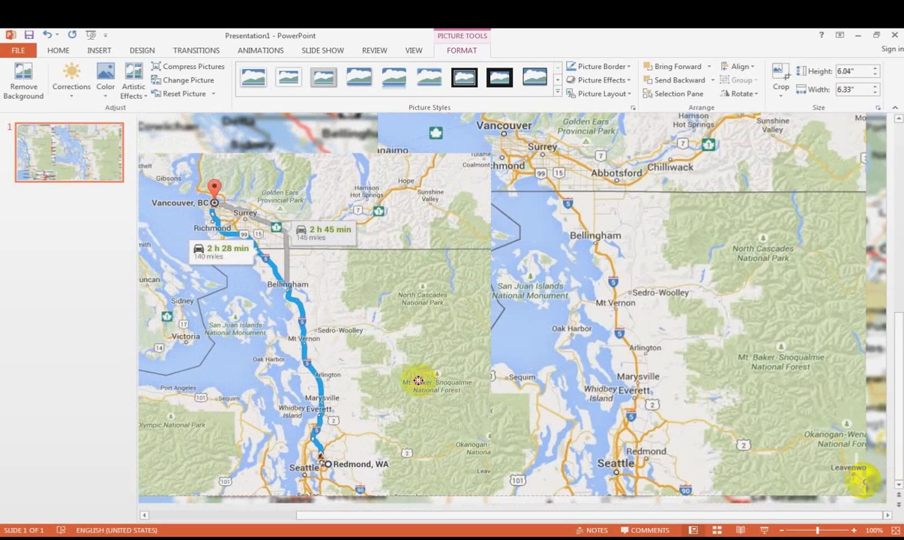
drag(418, 381, 418, 381)
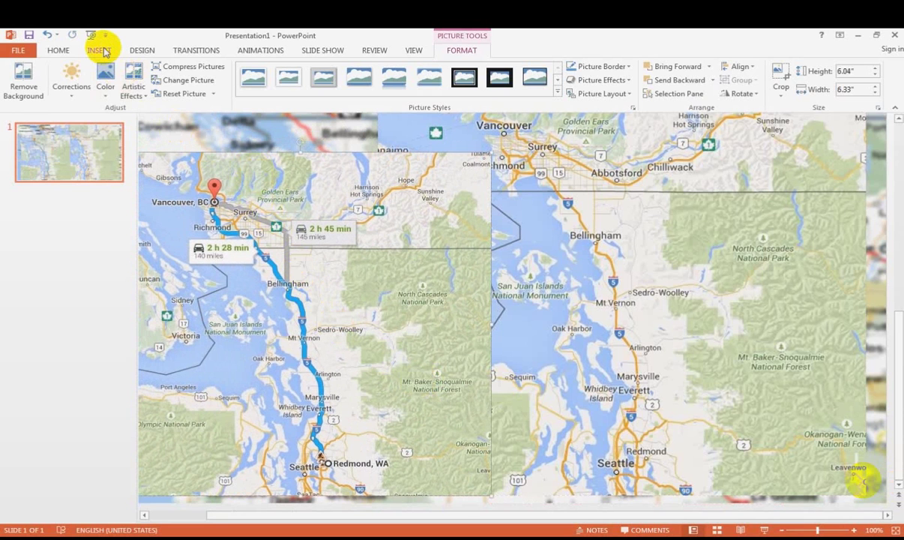
Step: Draw a freehand Scribble line along the I-5 highway from Redmond north to Vancouver
click(100, 50)
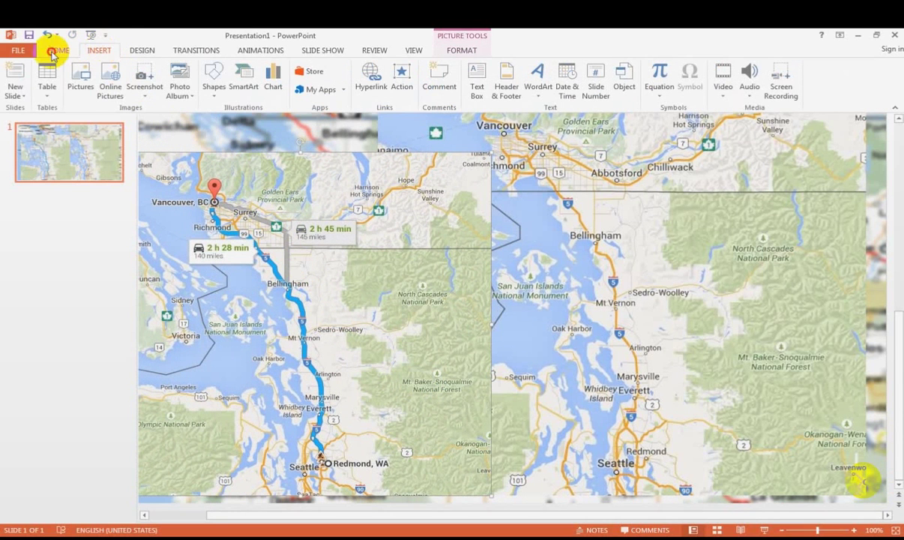
click(54, 52)
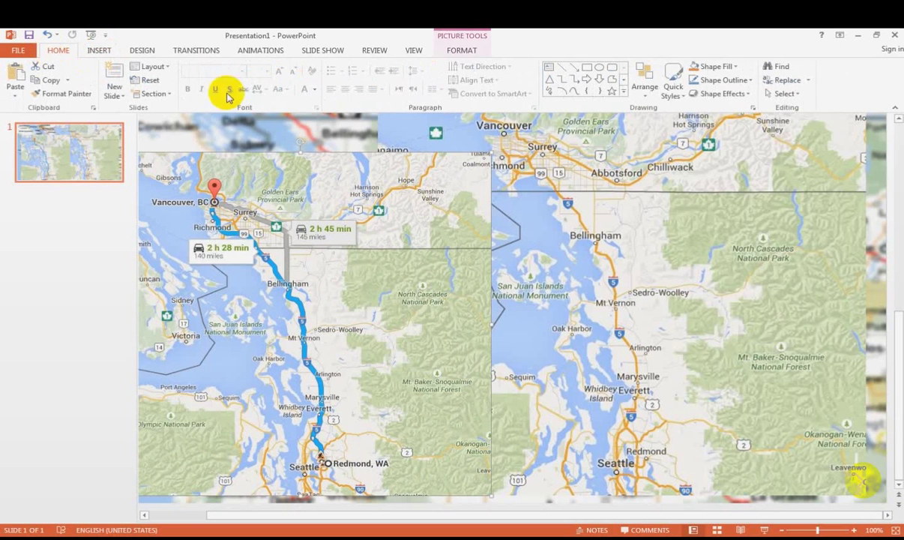
click(557, 321)
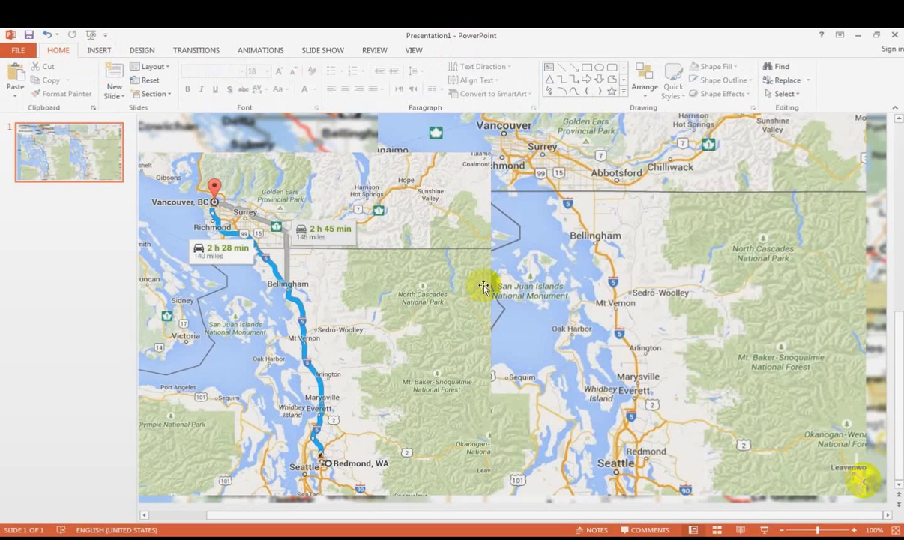
click(624, 91)
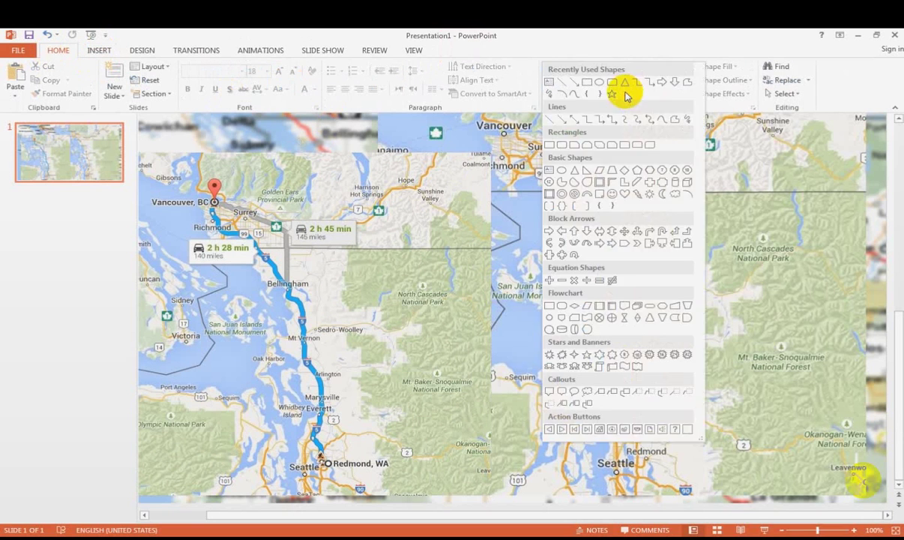
click(550, 98)
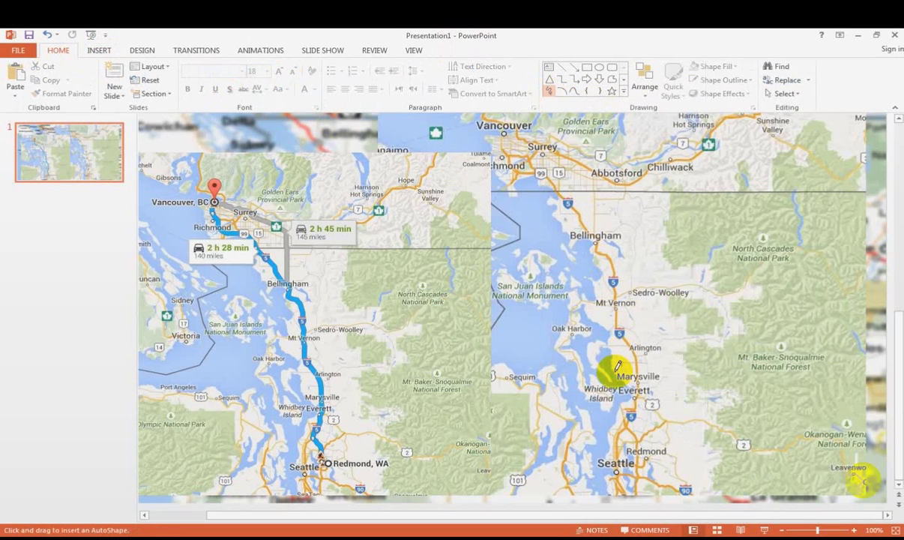
mouse_move(641, 451)
mouse_down()
mouse_move(634, 342)
mouse_move(619, 330)
mouse_move(613, 278)
mouse_move(566, 201)
mouse_move(509, 155)
mouse_up()
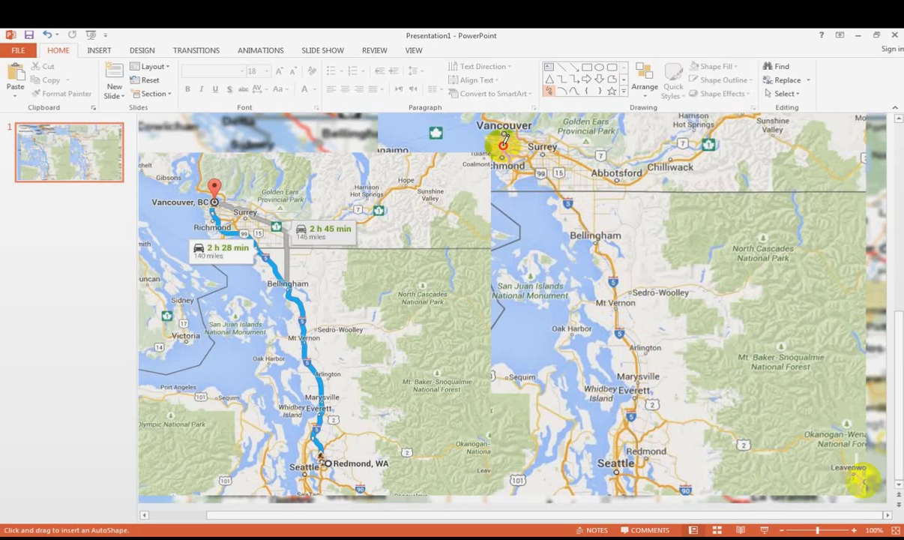
drag(507, 153, 503, 137)
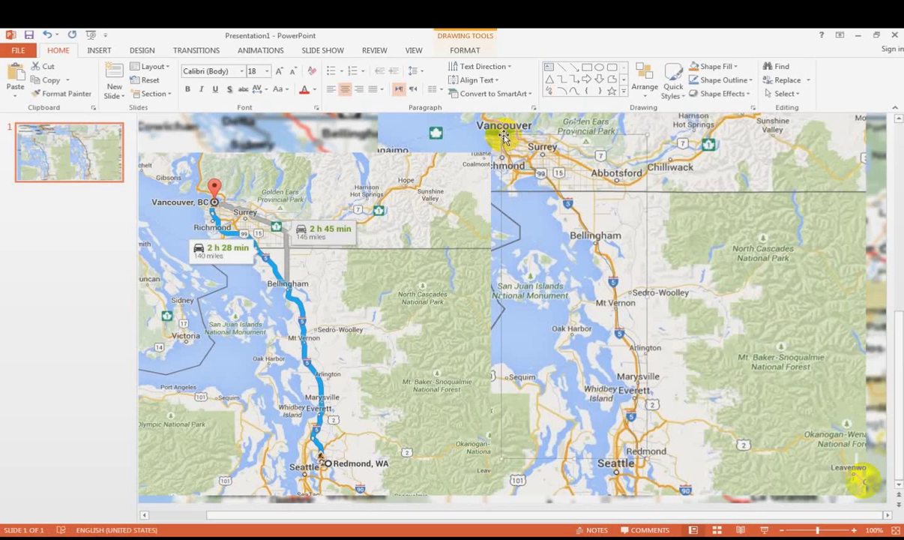
Step: Format the traced route line with no fill, 6.25 pt width and red colour
right_click(597, 241)
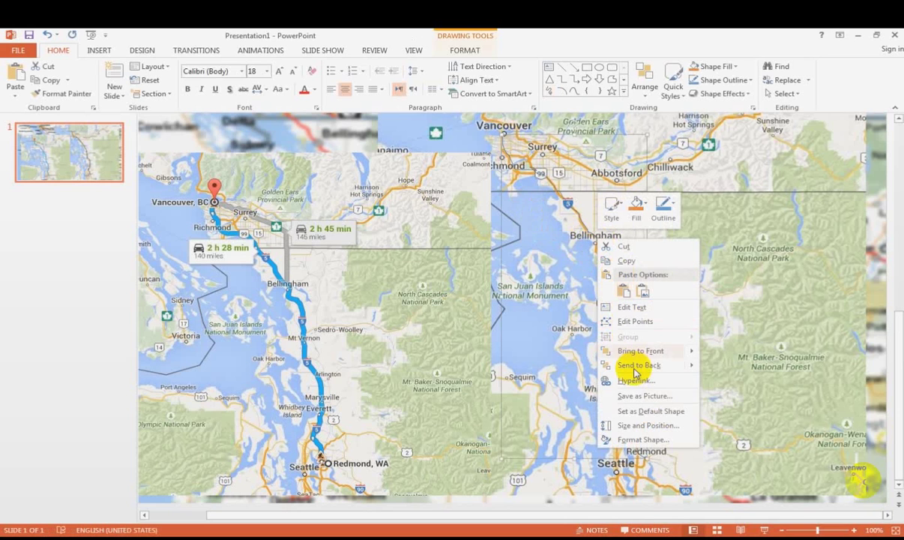
click(645, 440)
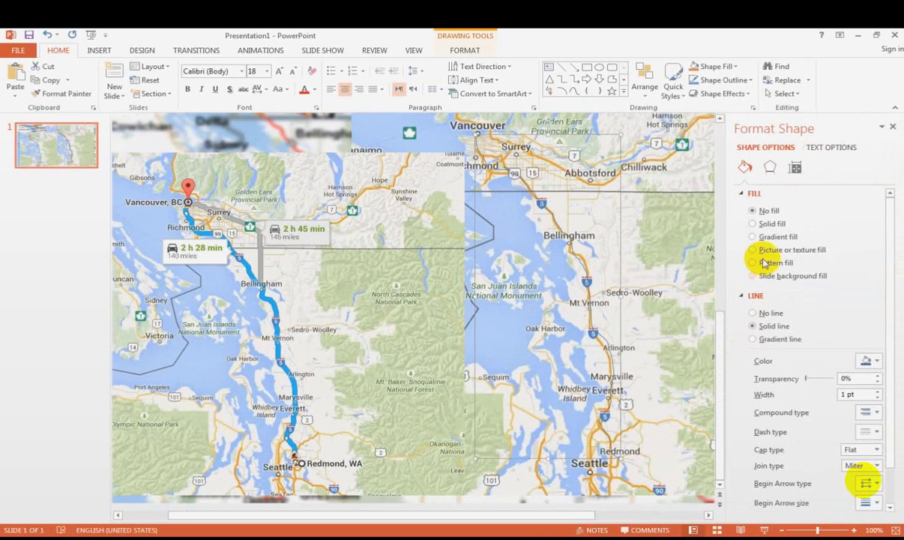
click(755, 211)
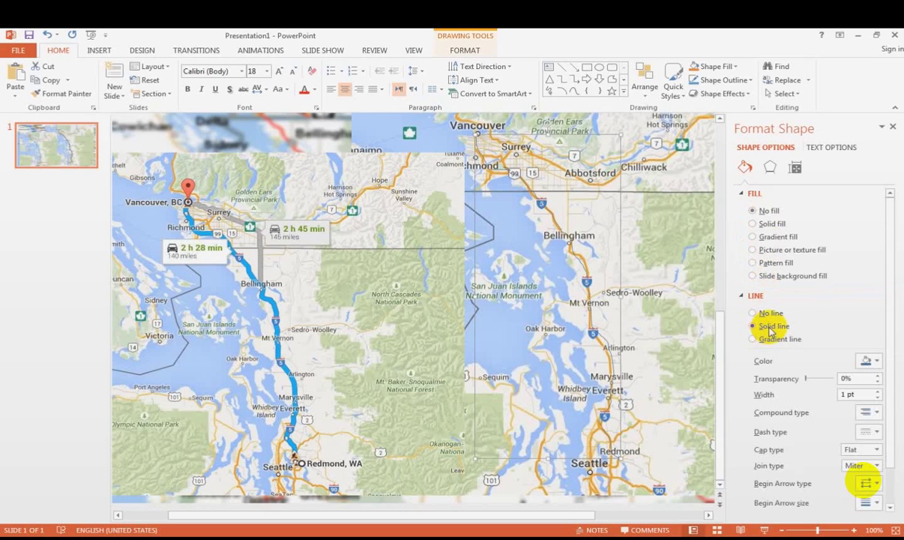
click(877, 391)
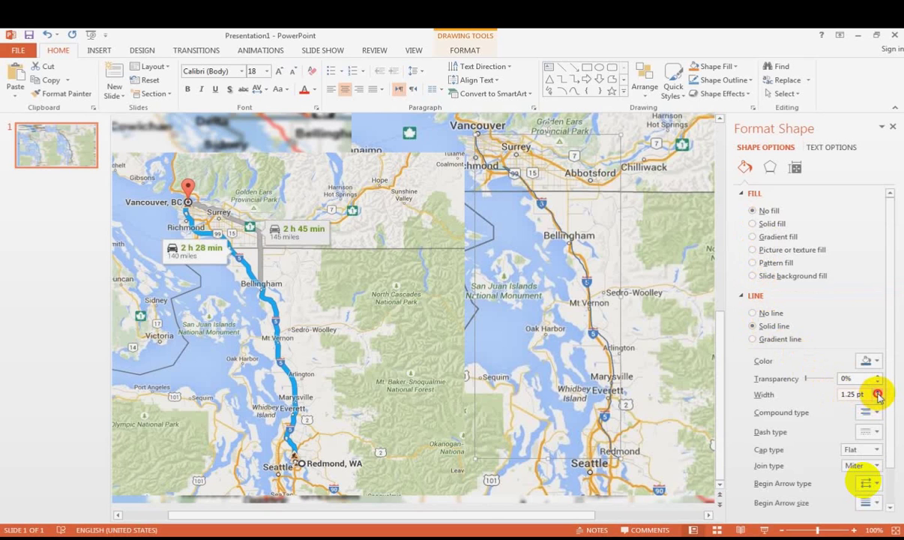
click(877, 392)
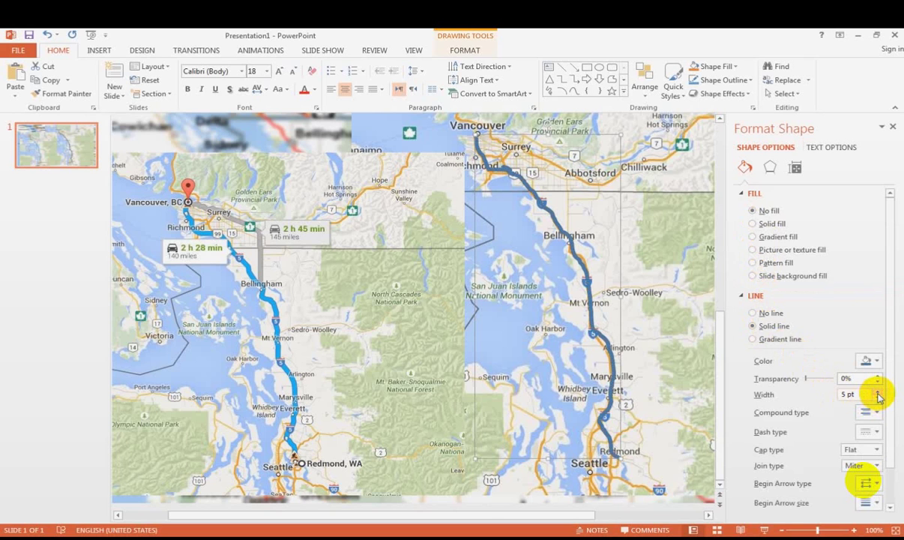
click(878, 393)
click(878, 393)
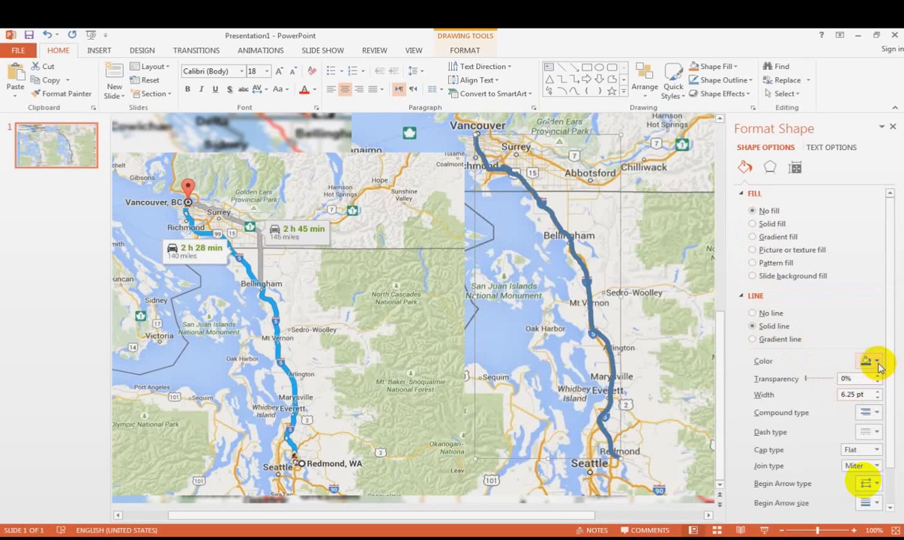
click(877, 362)
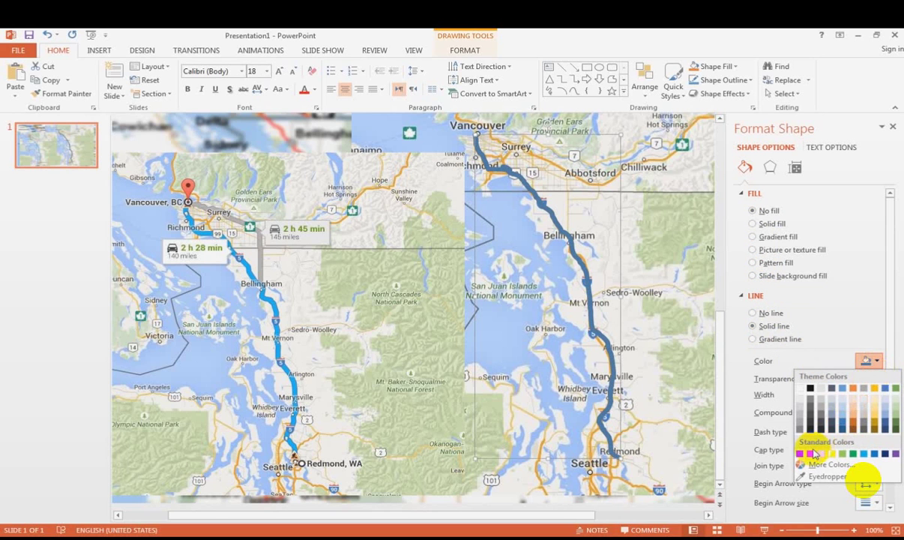
click(810, 454)
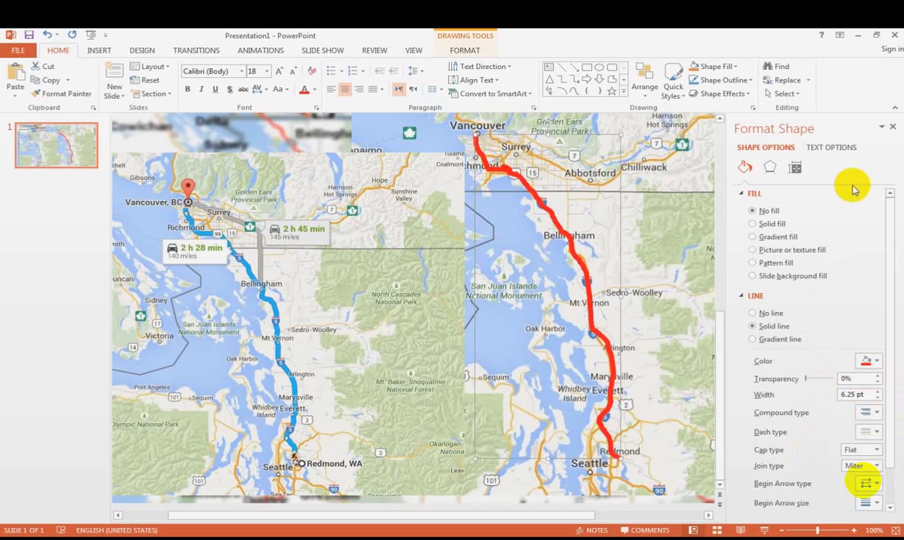
click(891, 129)
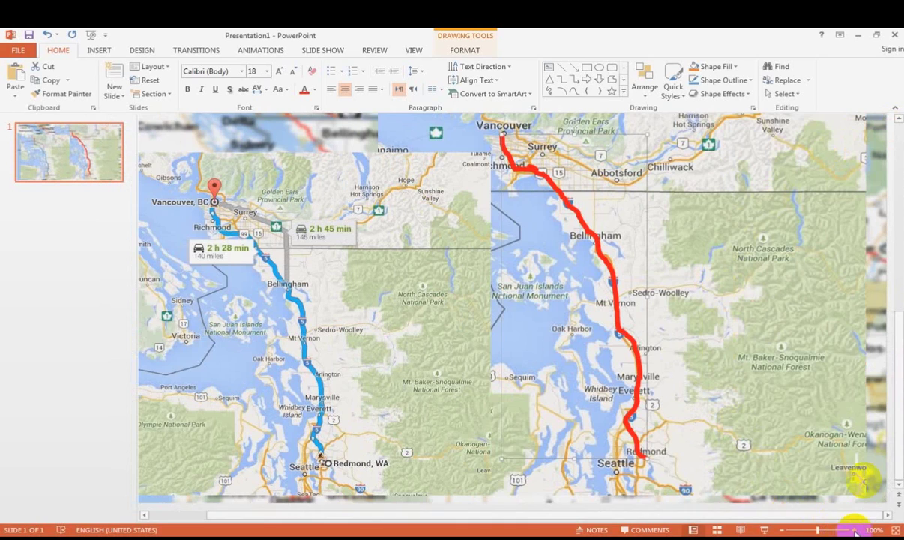
Step: Zoom in, then nudge the blue-route map picture and the red route line into better position
click(854, 530)
click(853, 530)
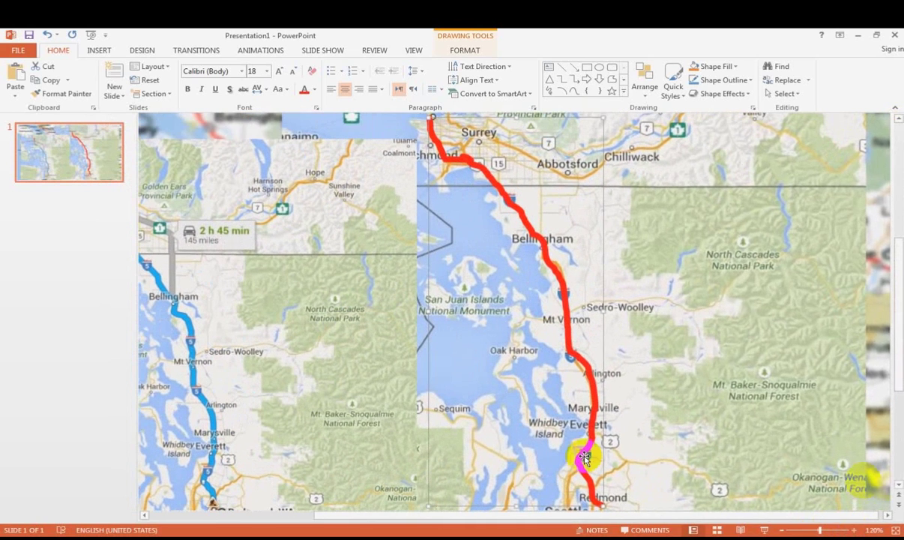
mouse_move(292, 317)
mouse_down()
mouse_move(302, 297)
mouse_move(288, 292)
mouse_move(302, 267)
mouse_up()
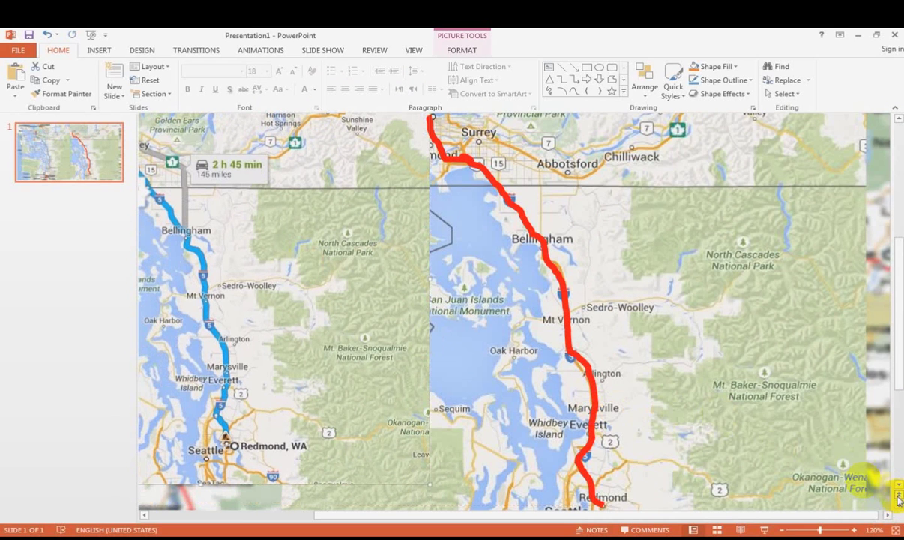
scroll(899, 489, down, 1)
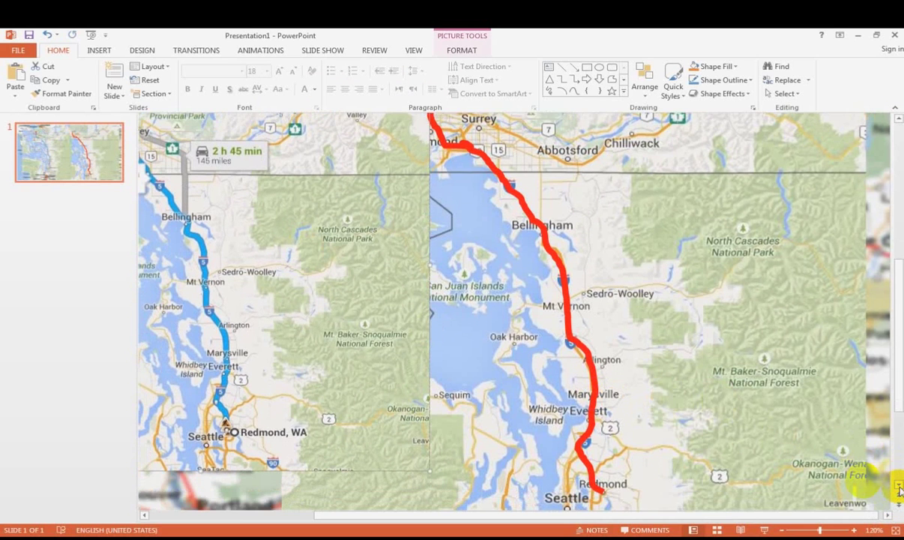
scroll(899, 488, down, 1)
scroll(899, 488, down, 1)
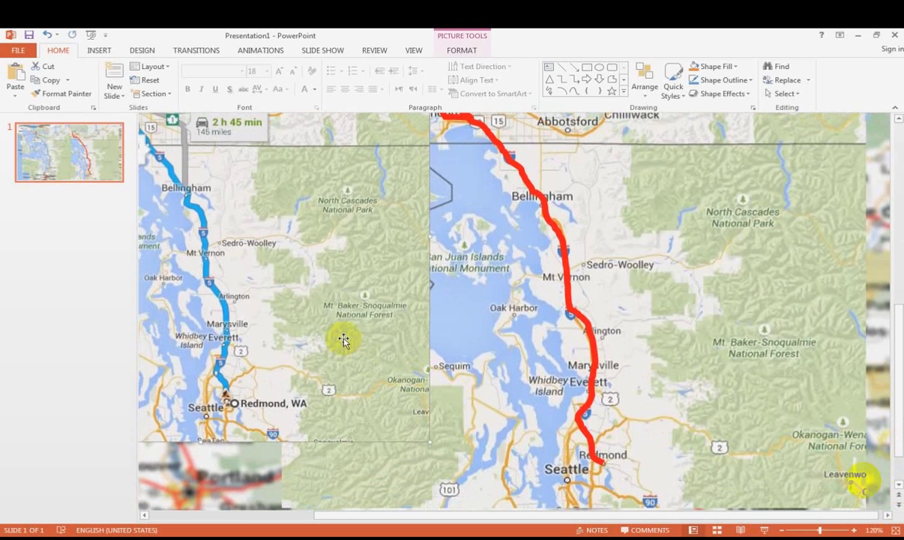
drag(329, 331, 358, 373)
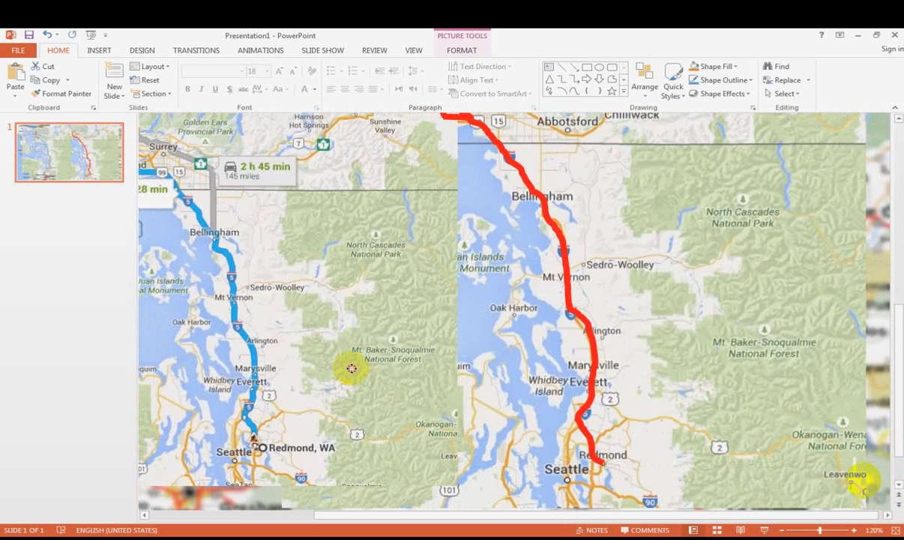
click(592, 453)
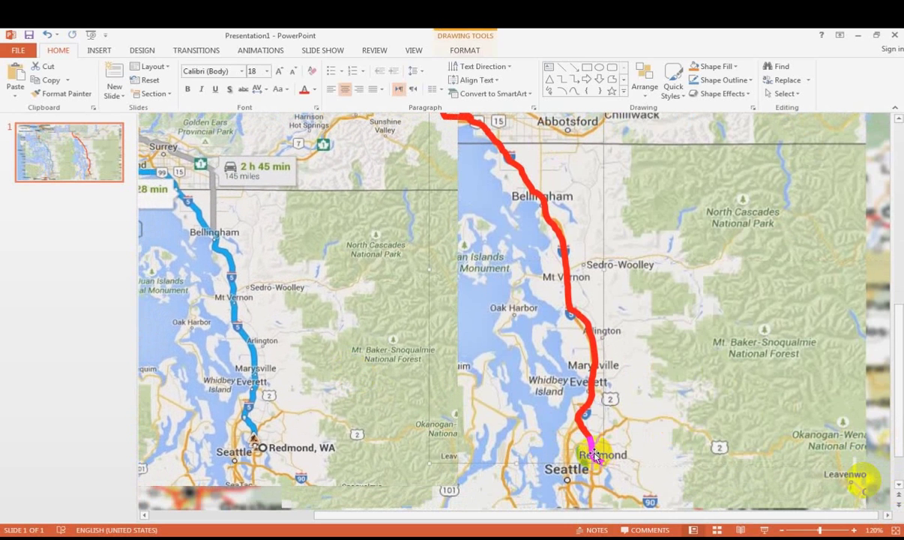
drag(592, 453, 584, 413)
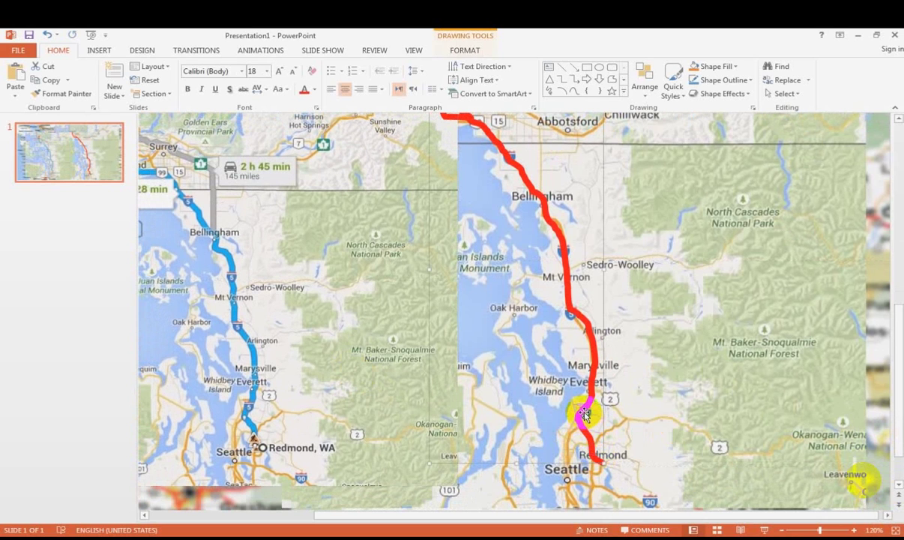
Step: Show the red route's edit points, then reposition the blue-route map picture down and right
right_click(585, 416)
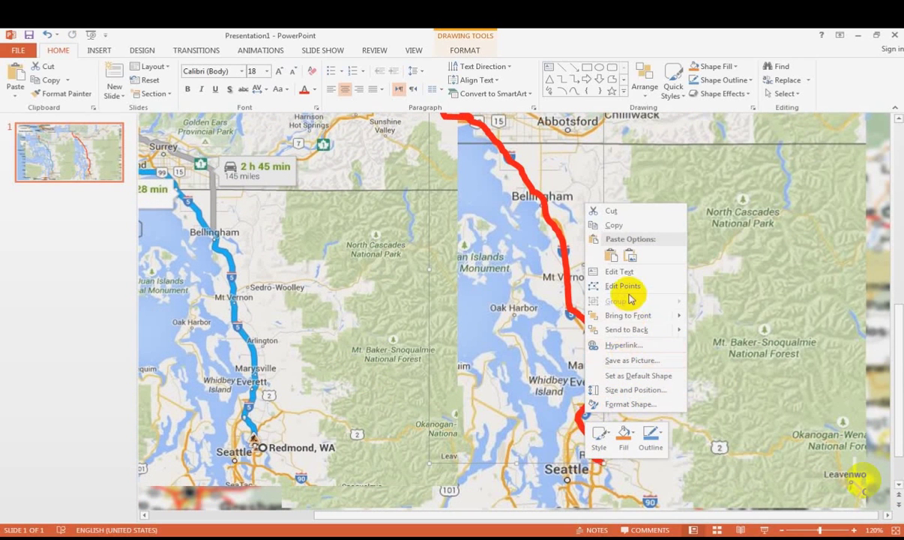
click(622, 286)
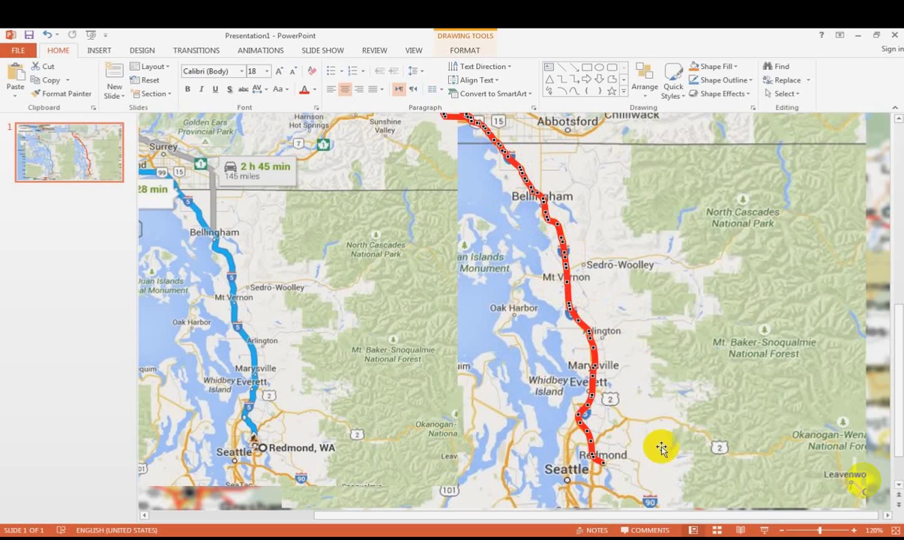
click(781, 530)
click(676, 468)
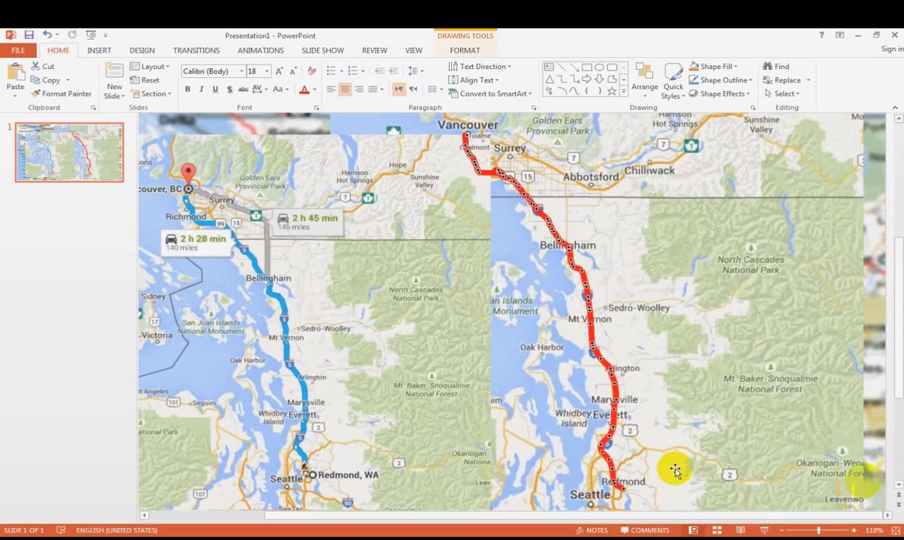
drag(406, 272, 395, 269)
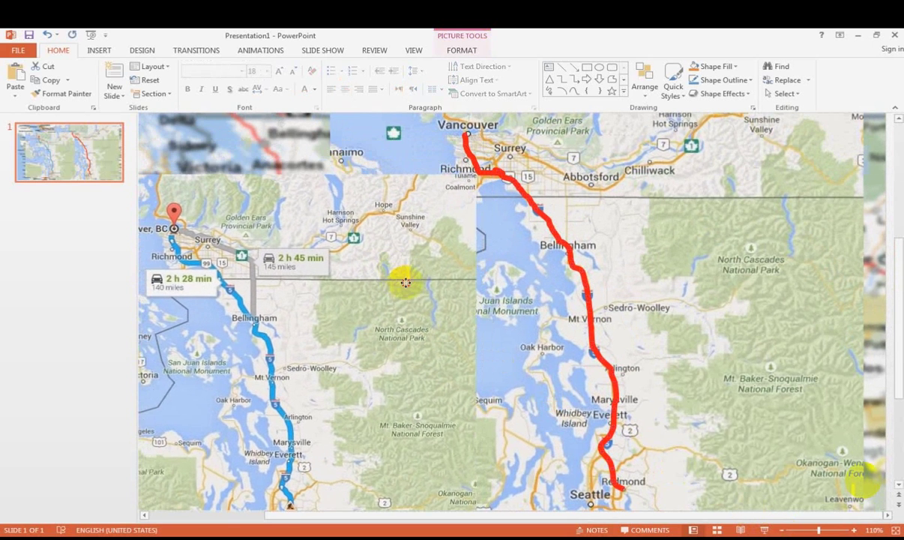
drag(394, 270, 430, 306)
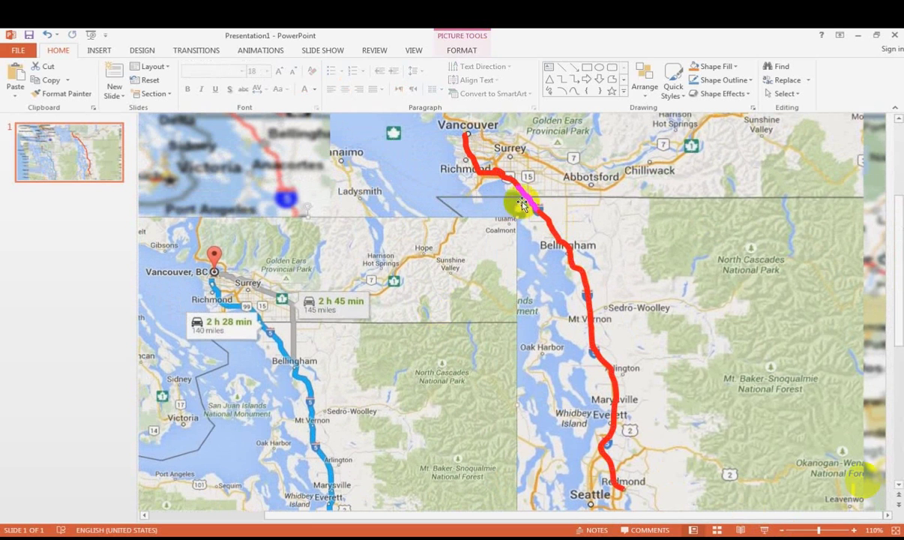
Step: Drag the red route's edit point near Richmond so the line follows the road smoothly
click(501, 179)
right_click(510, 182)
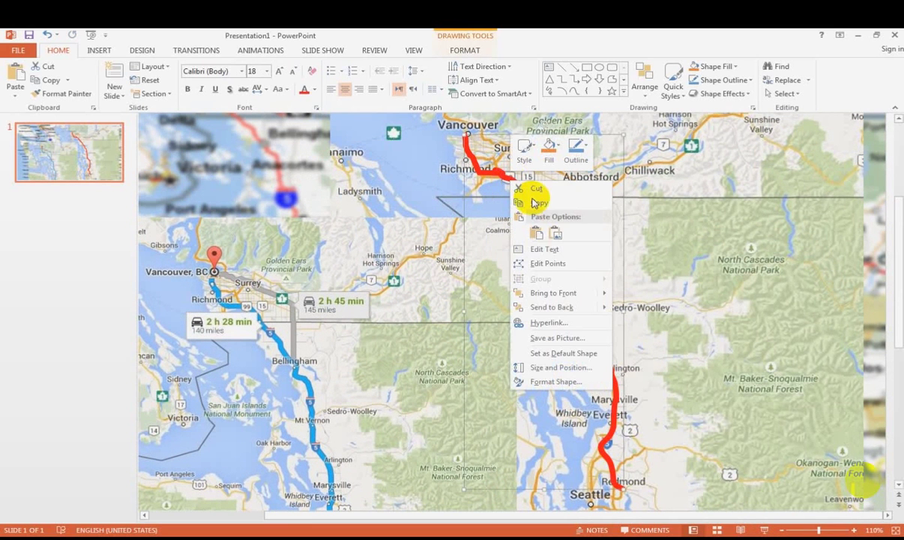
click(548, 264)
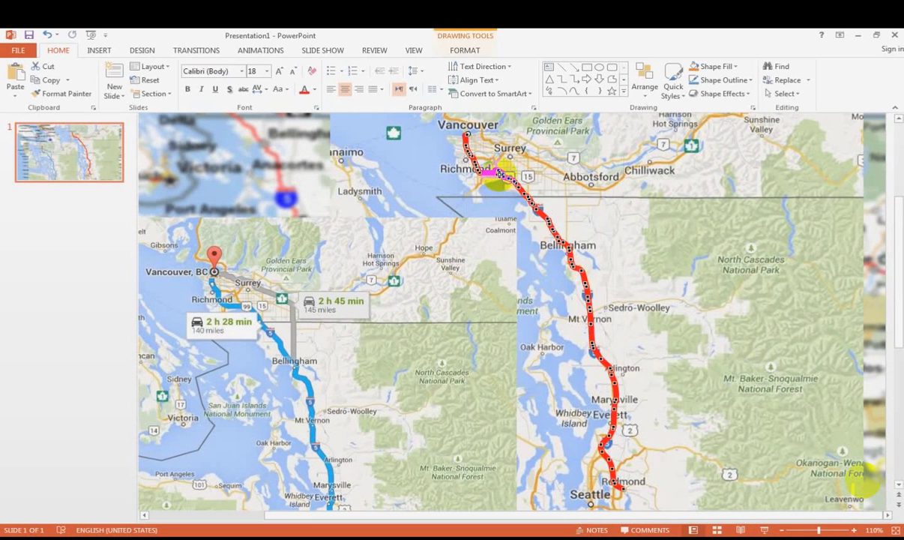
drag(499, 171, 504, 187)
mouse_move(499, 173)
mouse_down()
mouse_move(519, 185)
mouse_move(475, 169)
mouse_move(466, 135)
mouse_up()
drag(491, 173, 507, 177)
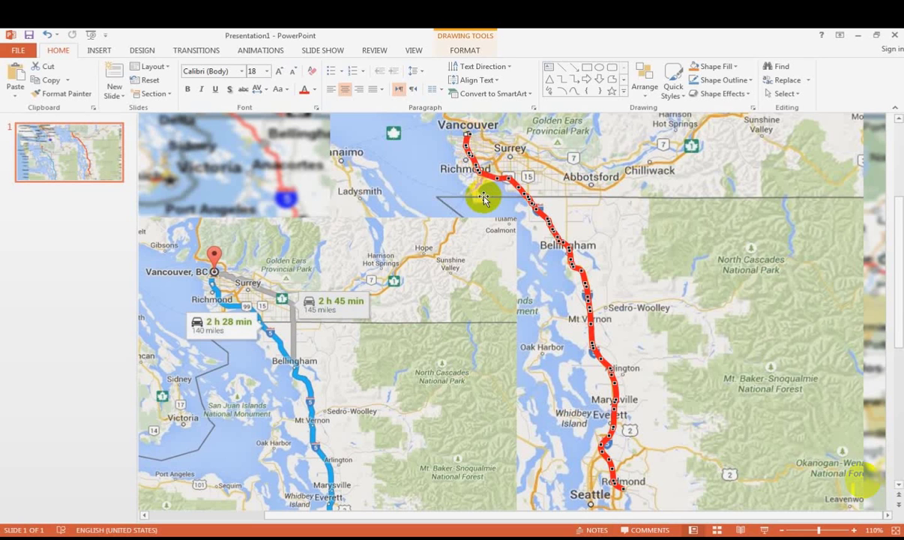
Step: Move the red-route map picture and route line left together and stretch the map slightly taller
click(374, 345)
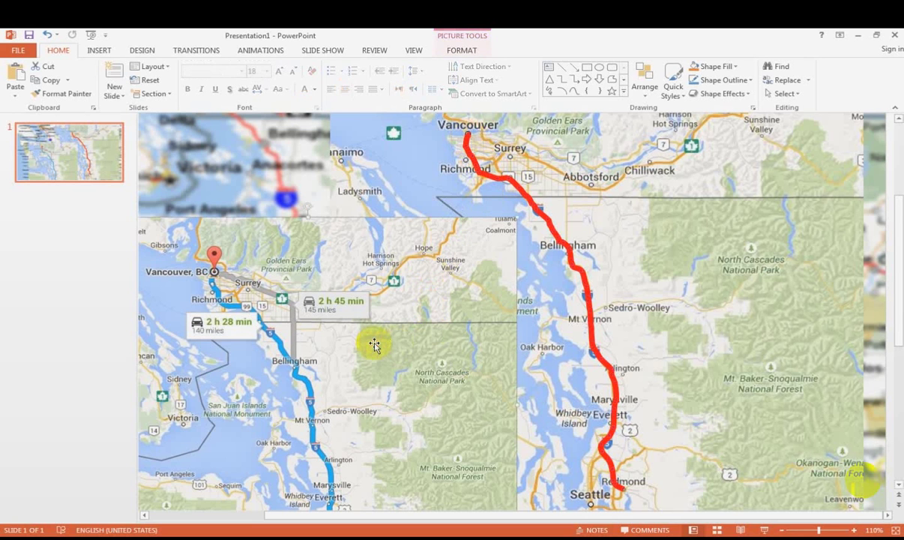
drag(375, 370, 359, 329)
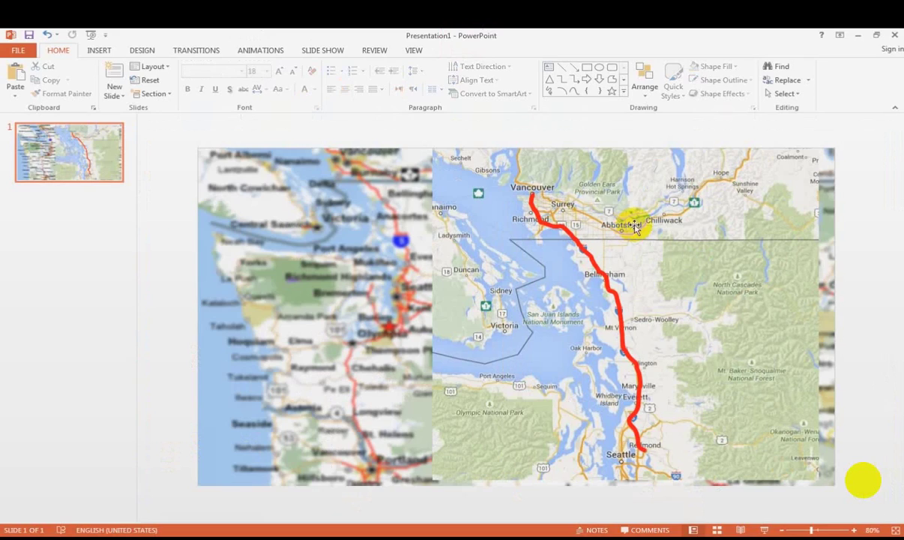
click(636, 228)
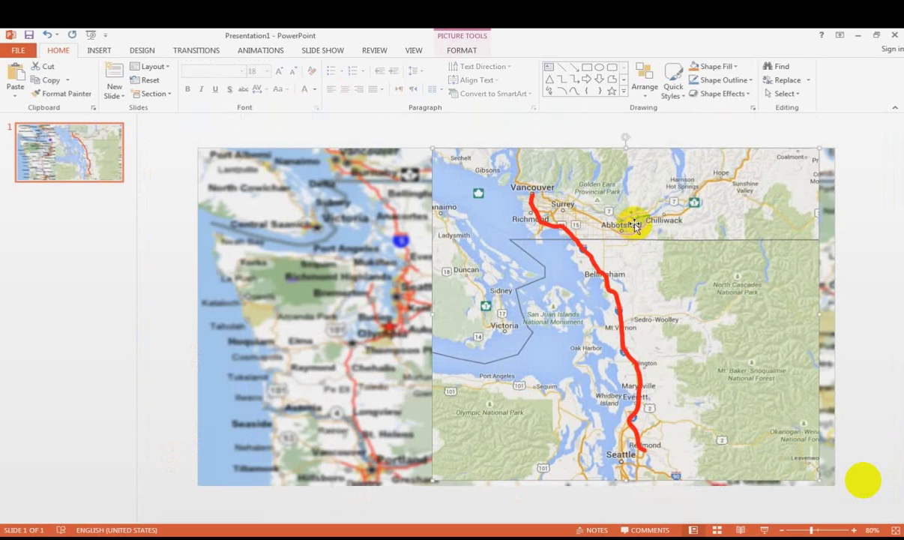
click(581, 252)
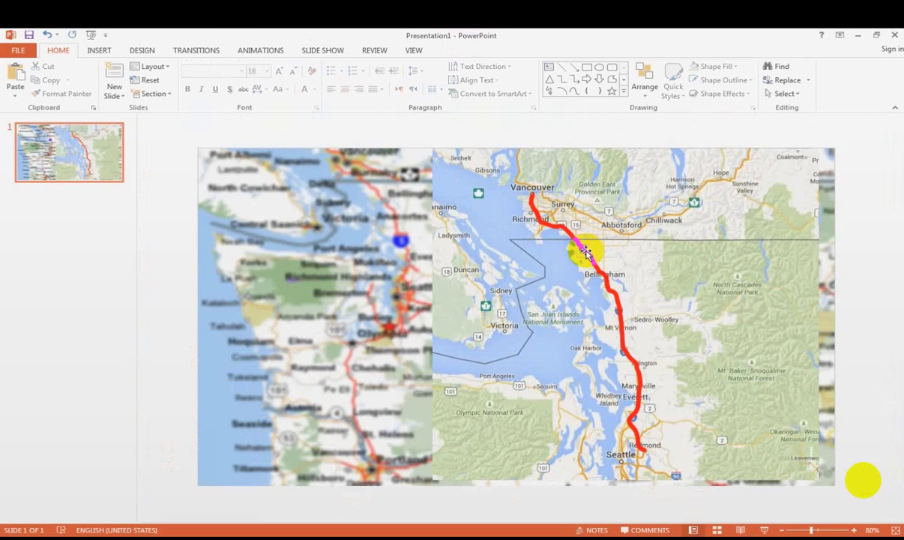
click(585, 253)
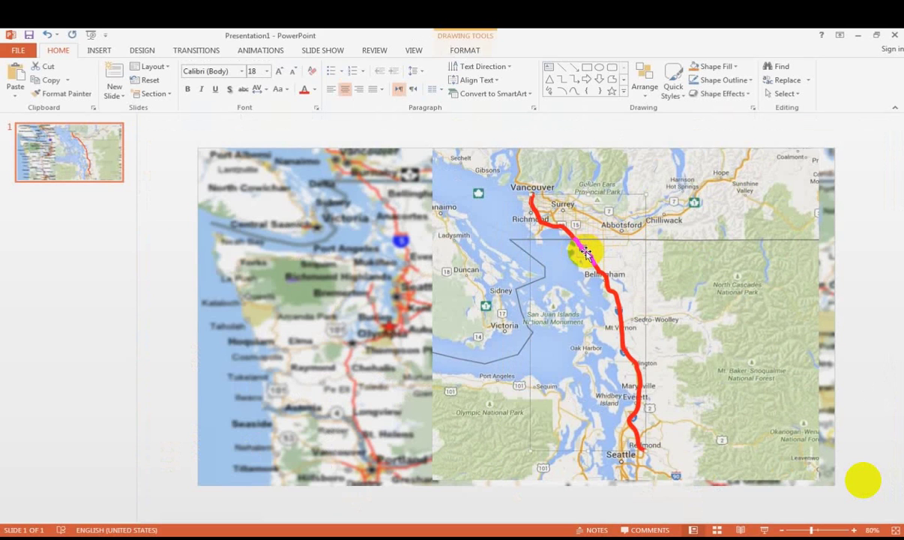
shift+click(698, 202)
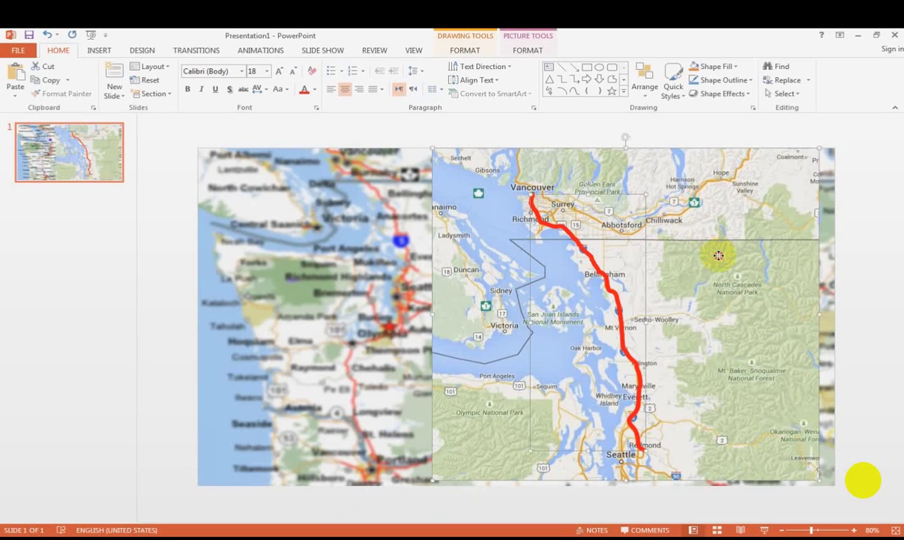
drag(718, 255, 613, 253)
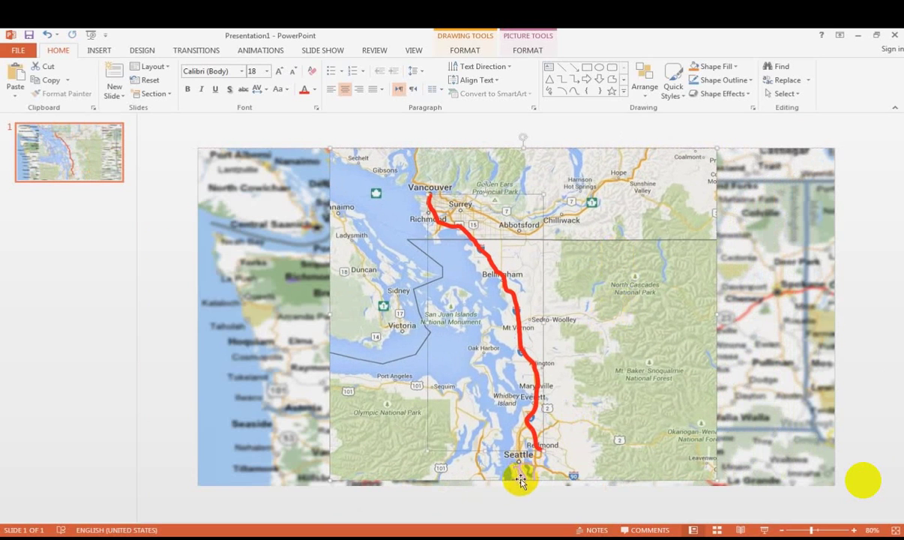
drag(522, 481, 522, 486)
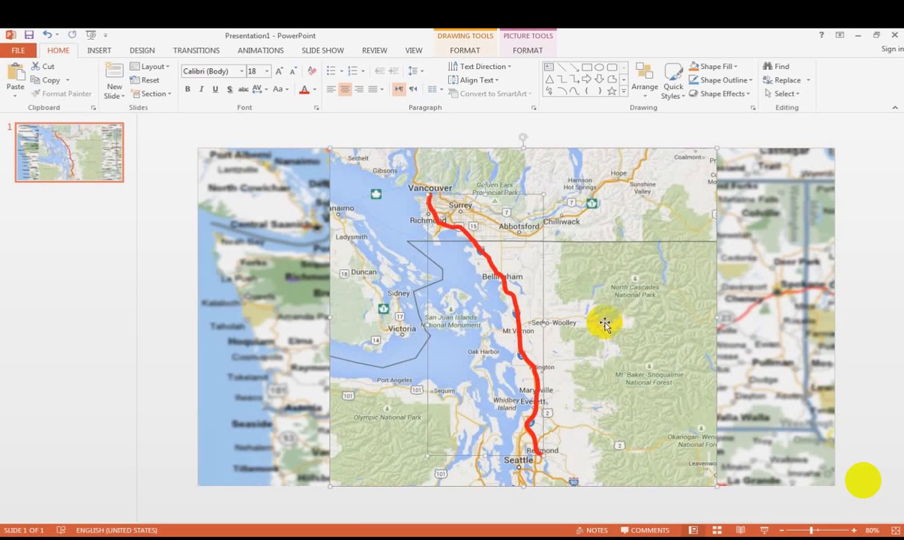
Step: Zoom in and adjust a route edit point near Mount Vernon, then show the Animations tab
click(855, 529)
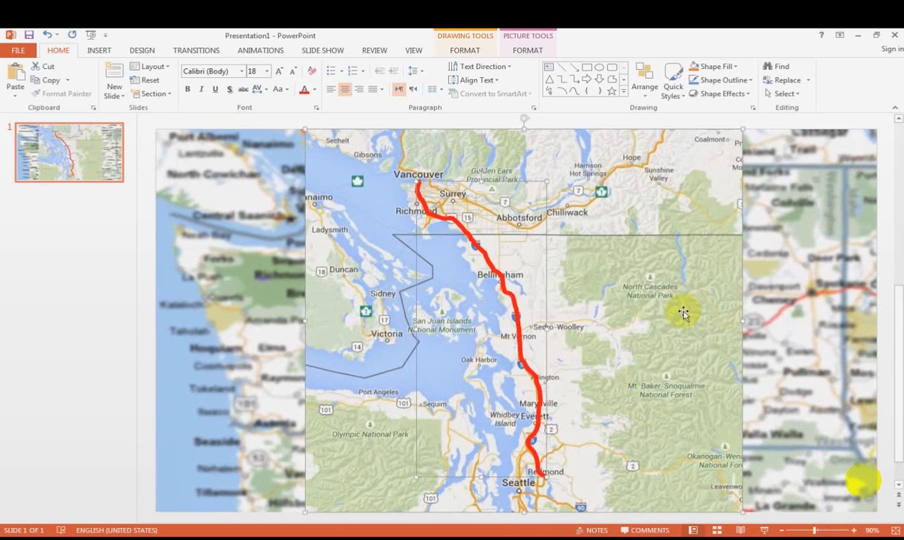
click(764, 281)
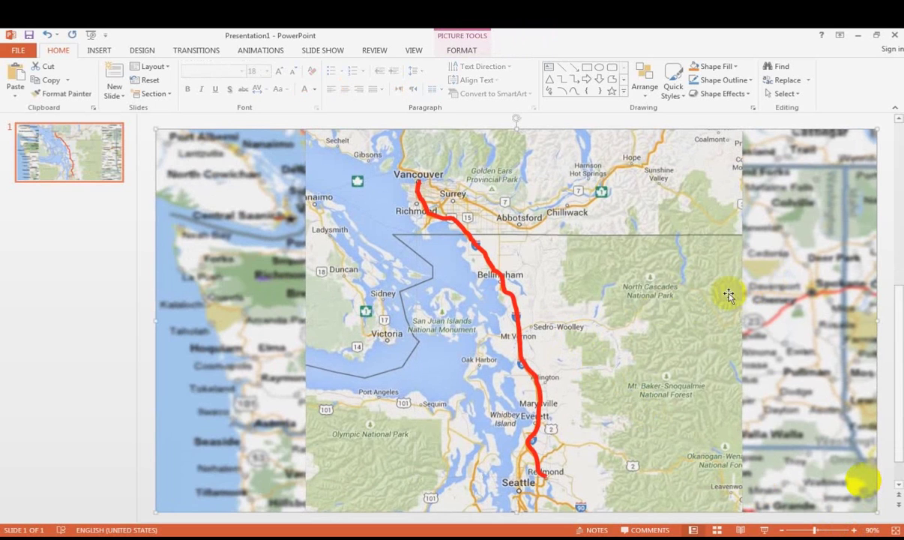
click(523, 365)
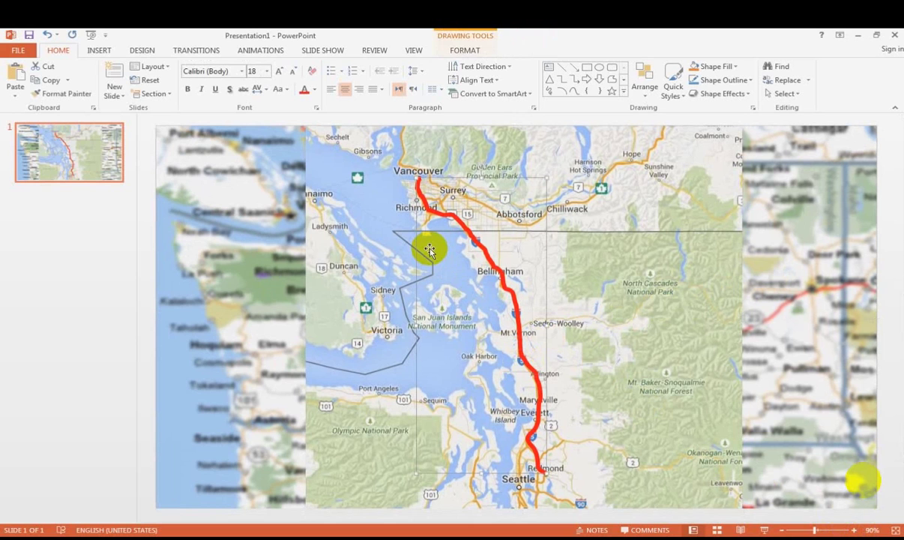
drag(428, 250, 392, 260)
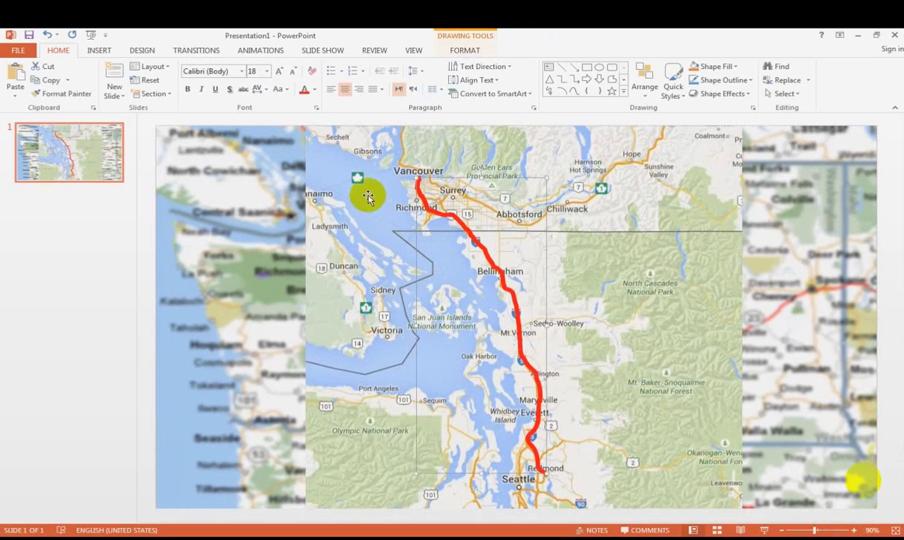
click(251, 51)
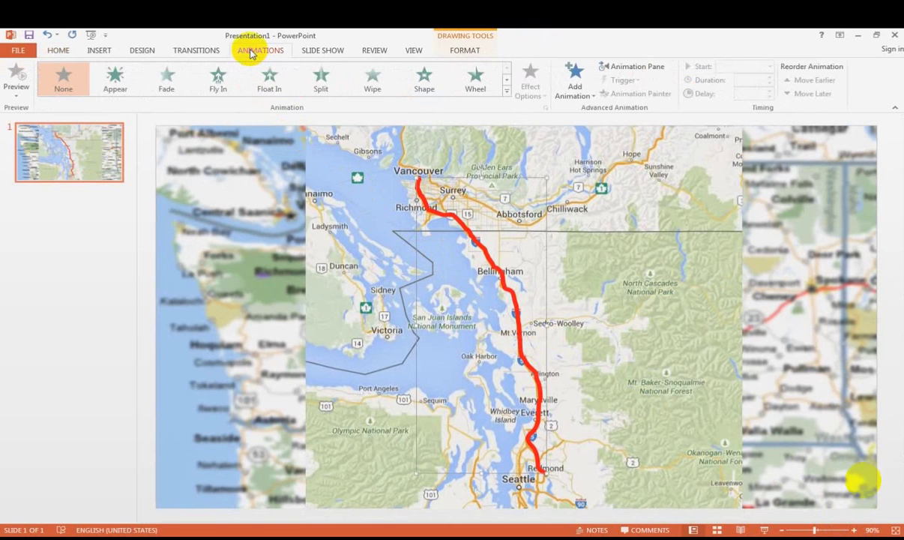
Step: Apply the Wipe entrance animation to the red route and preview it
click(375, 88)
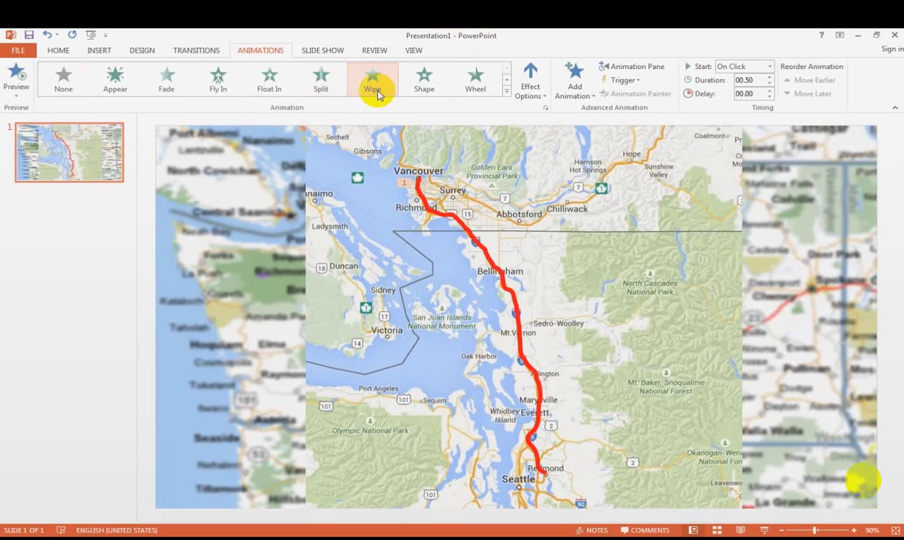
click(377, 93)
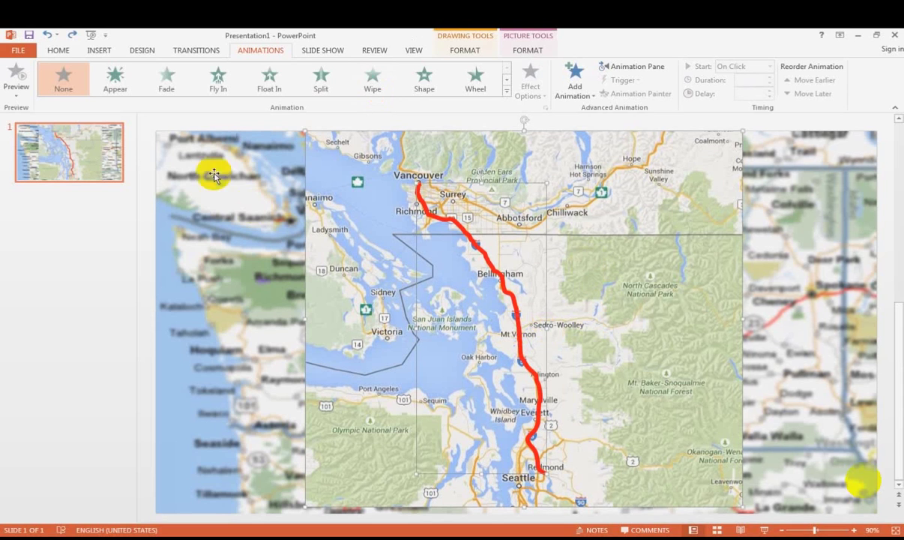
Step: Draw a small oval circle just to the left of the map
click(52, 51)
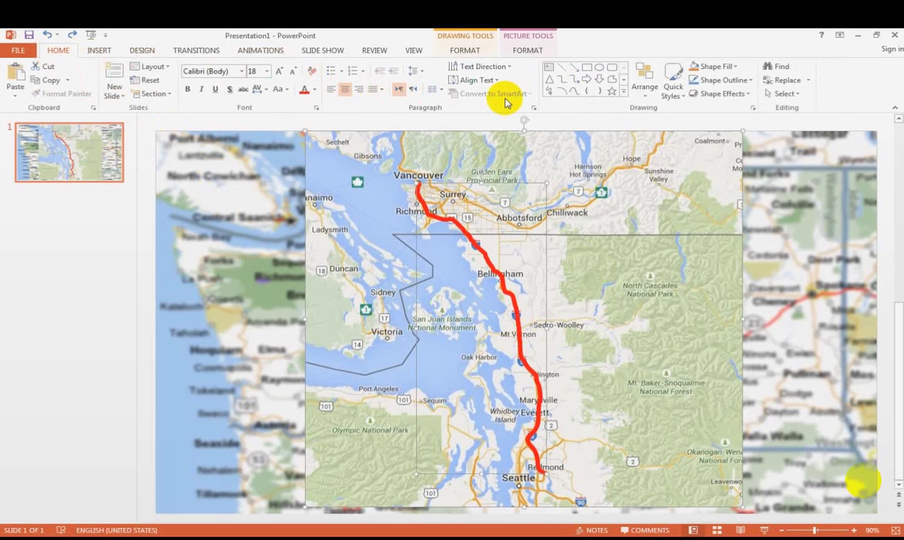
click(601, 72)
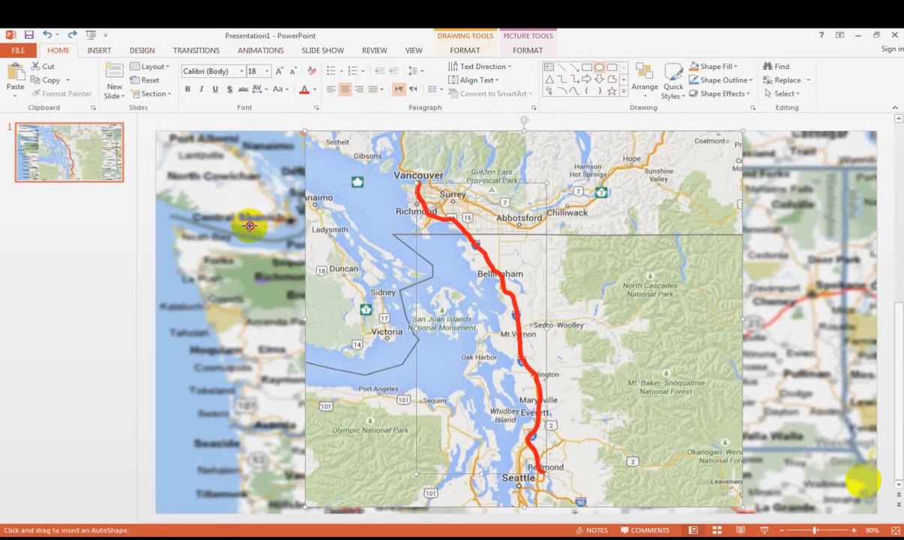
drag(233, 197, 275, 242)
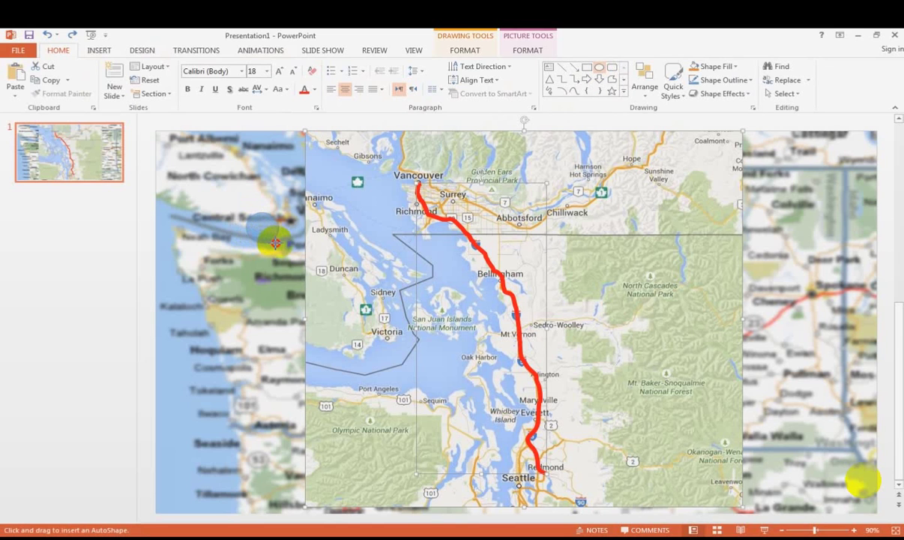
drag(276, 242, 278, 245)
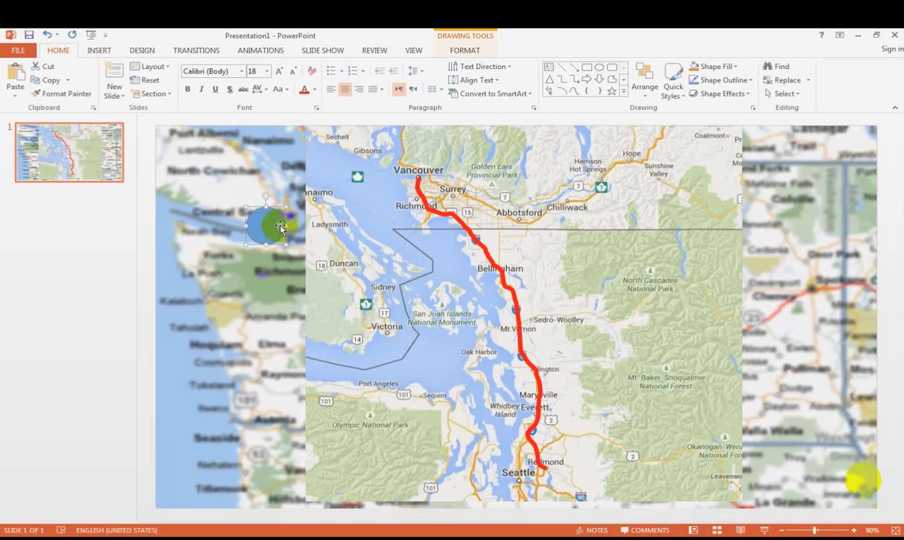
Step: Apply a green Quick Style to the circle and fill it Green, Accent 6, Darker 25%
click(679, 97)
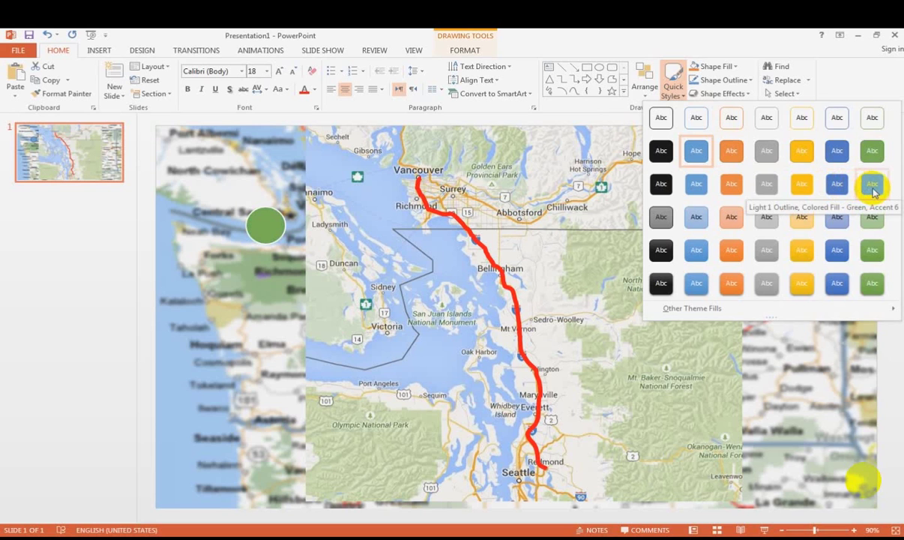
click(872, 189)
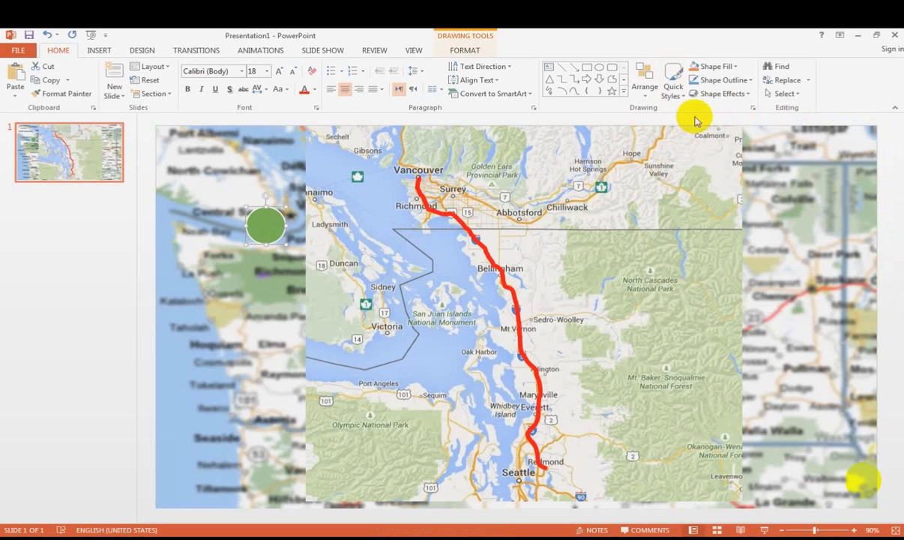
click(748, 81)
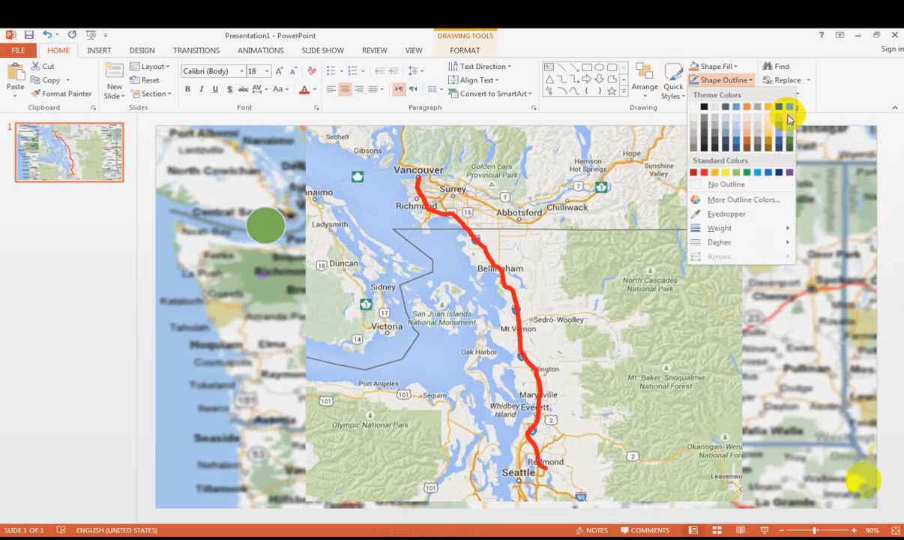
click(736, 57)
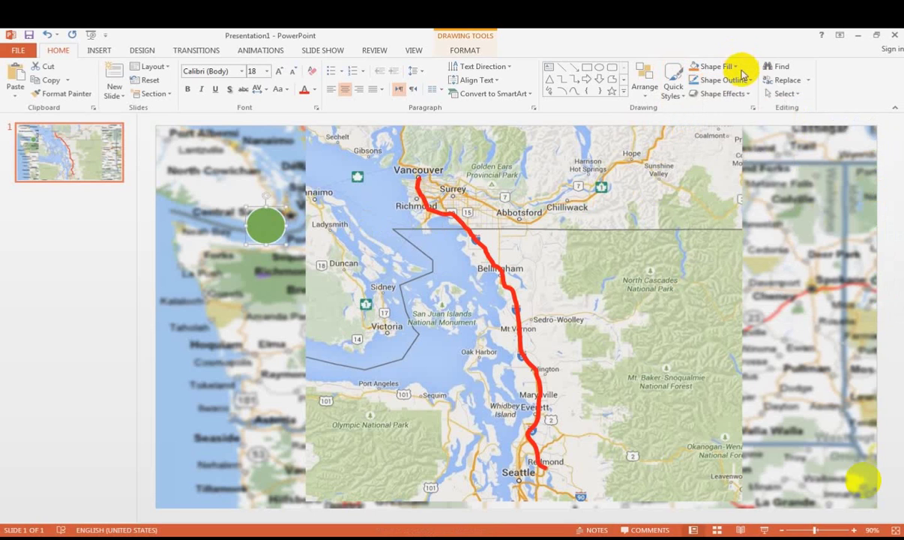
click(739, 67)
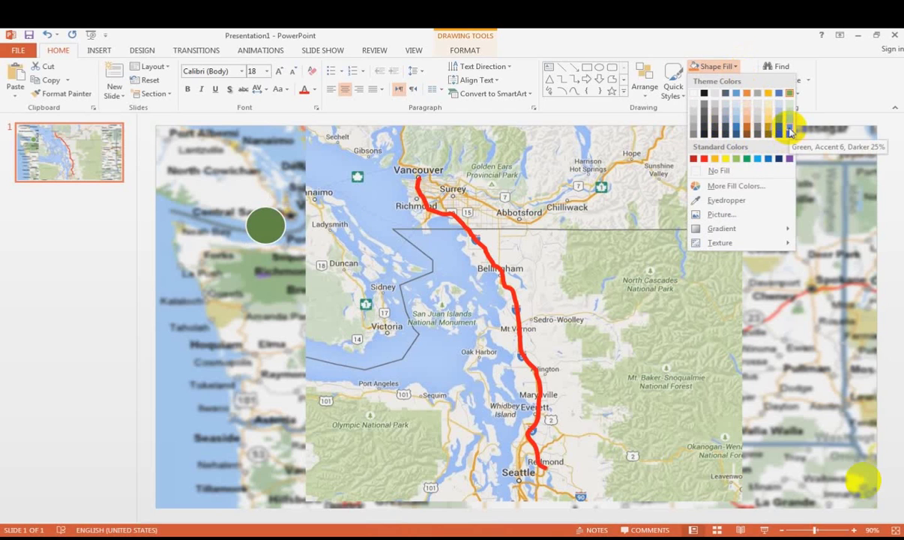
click(790, 133)
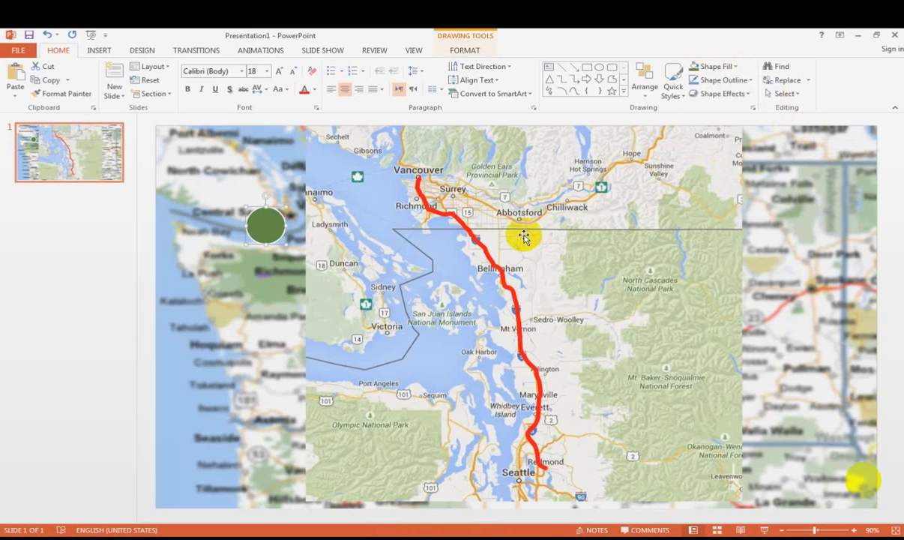
Step: Move the green circle onto the route's Redmond end, zooming in to position it precisely
mouse_move(267, 224)
mouse_down()
mouse_move(429, 344)
mouse_move(555, 466)
mouse_up()
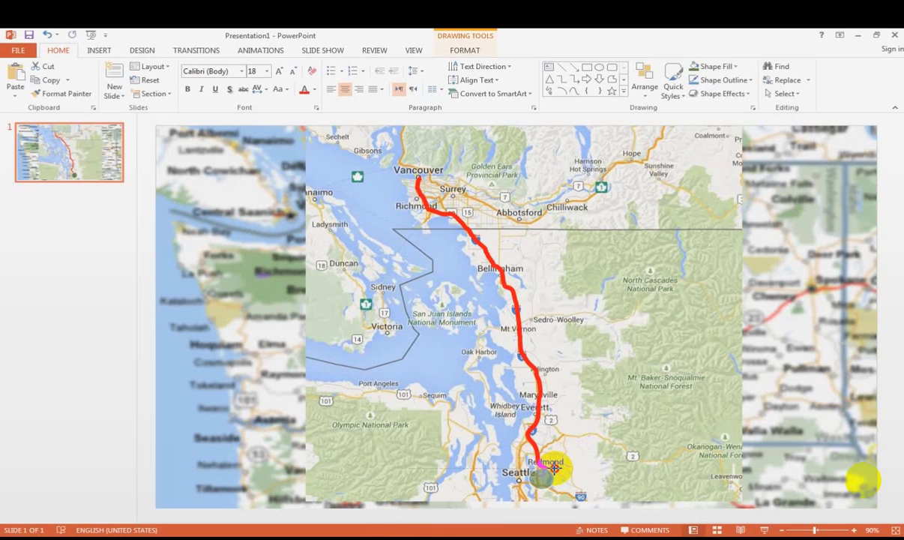
drag(555, 467, 548, 470)
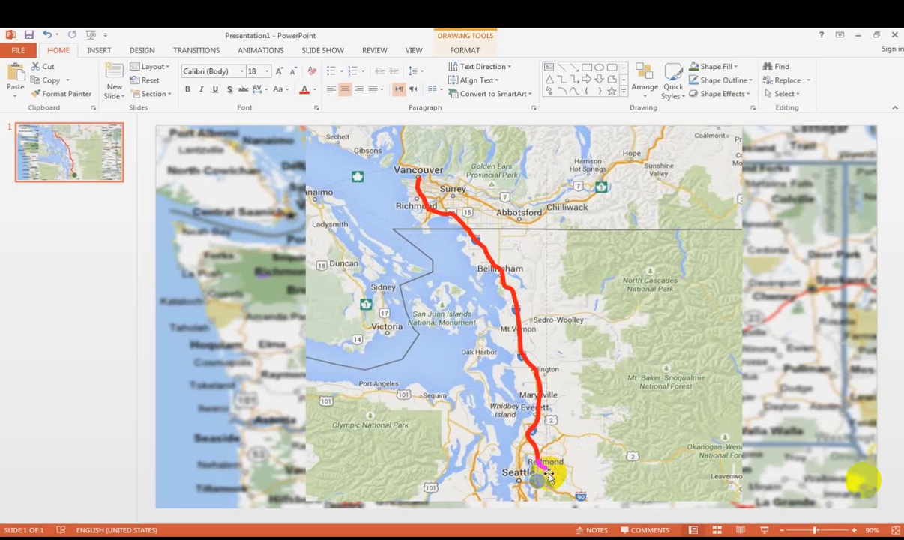
click(854, 530)
click(855, 530)
click(854, 530)
click(855, 530)
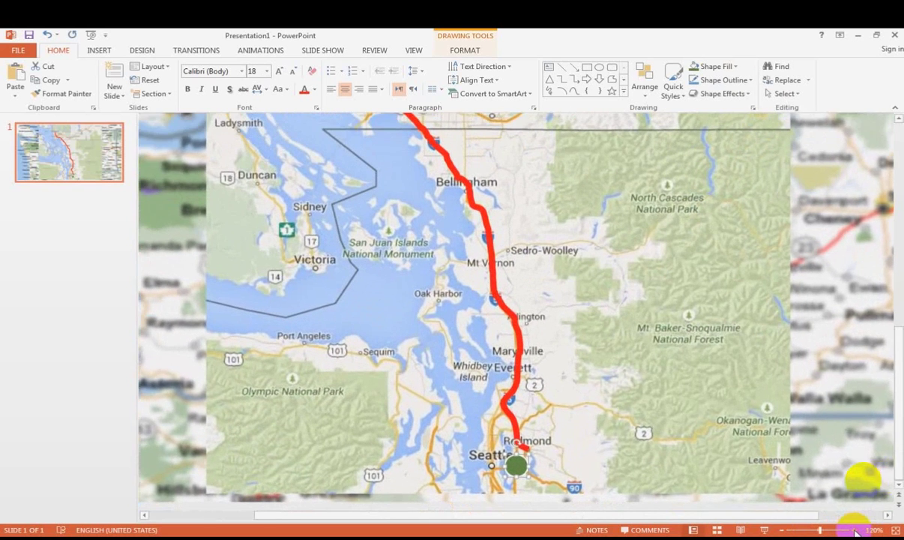
click(855, 530)
click(855, 530)
drag(516, 457, 532, 447)
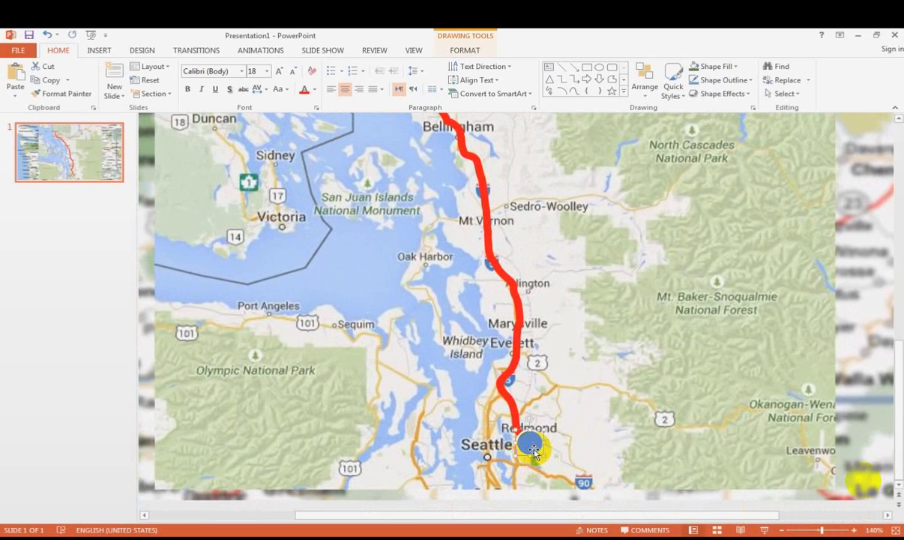
Step: Copy the green circle and paste a second copy onto the map, moving it aside
right_click(532, 449)
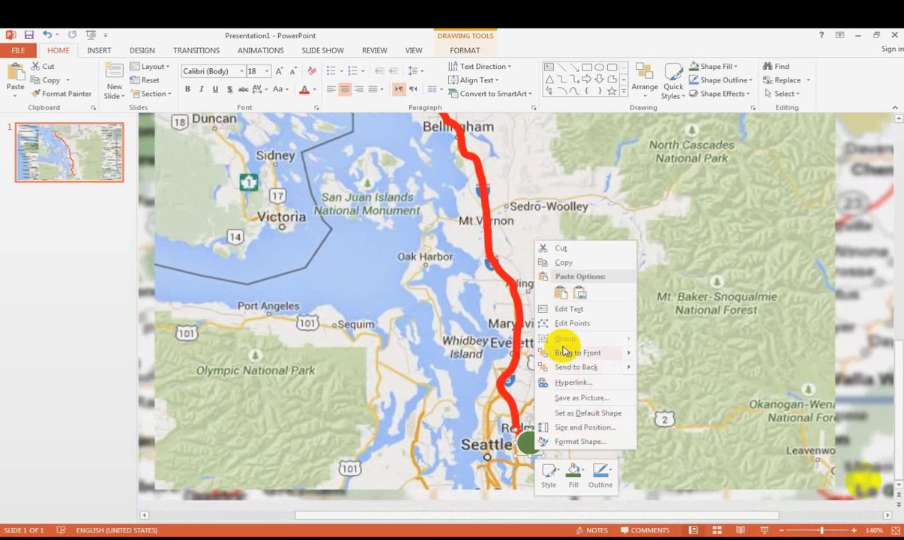
mouse_move(571, 355)
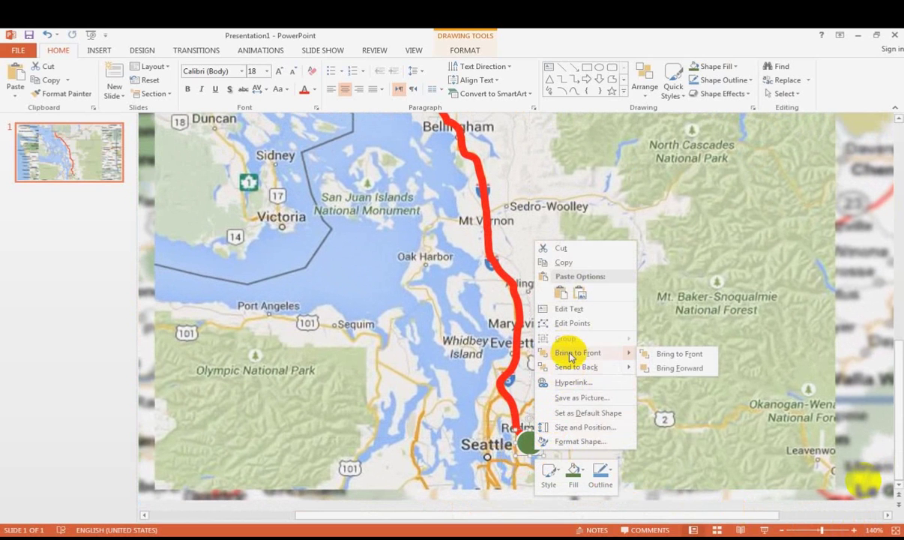
click(570, 263)
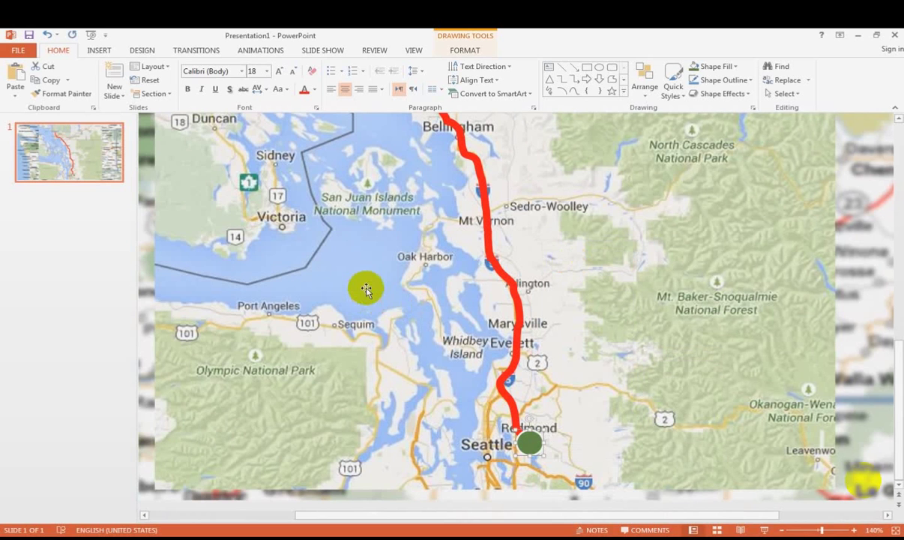
right_click(374, 240)
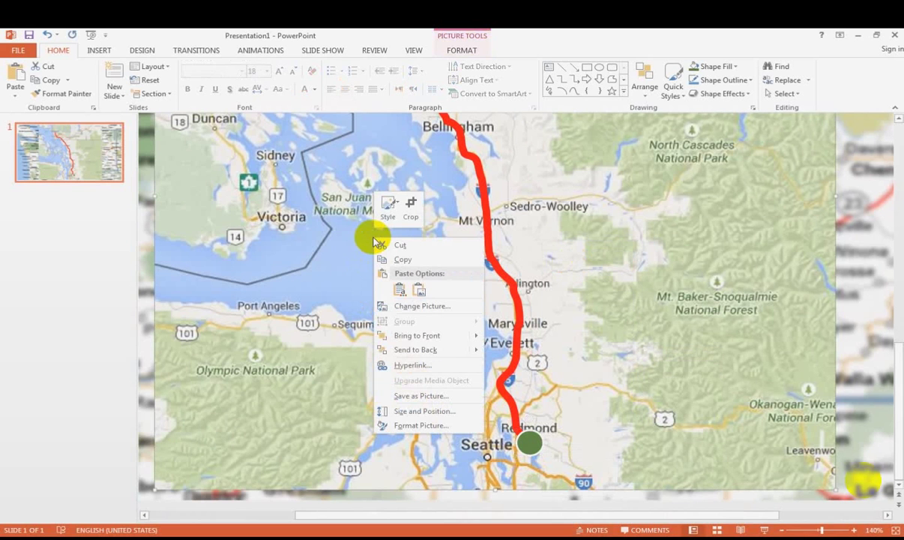
click(419, 290)
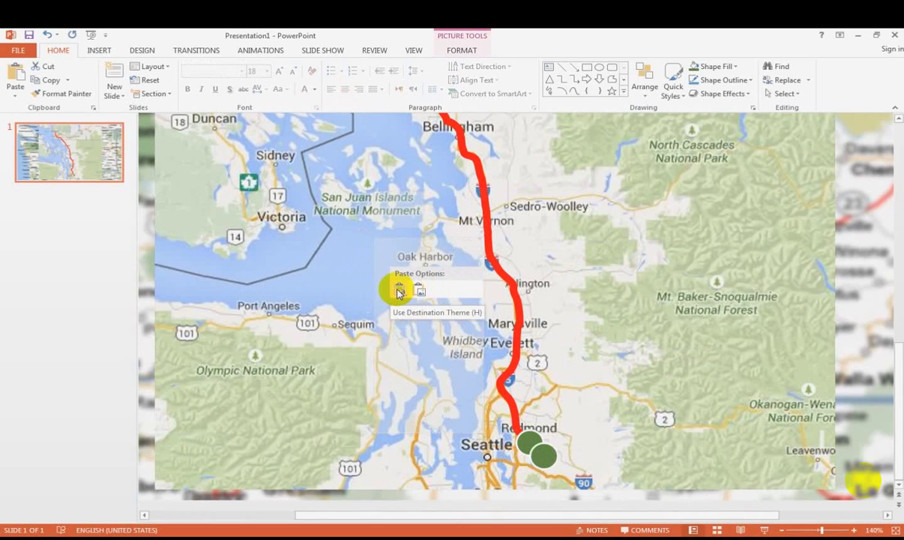
click(398, 292)
mouse_move(393, 288)
mouse_down()
mouse_move(544, 455)
mouse_move(368, 266)
mouse_up()
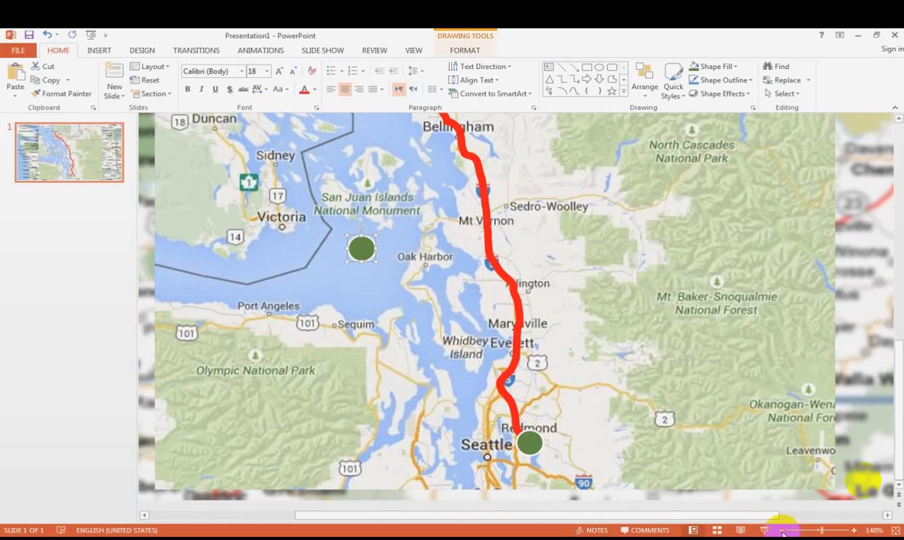
Step: Zoom out, drag the copied circle to Vancouver, and settle the Redmond circle on the route's end
click(786, 530)
click(783, 530)
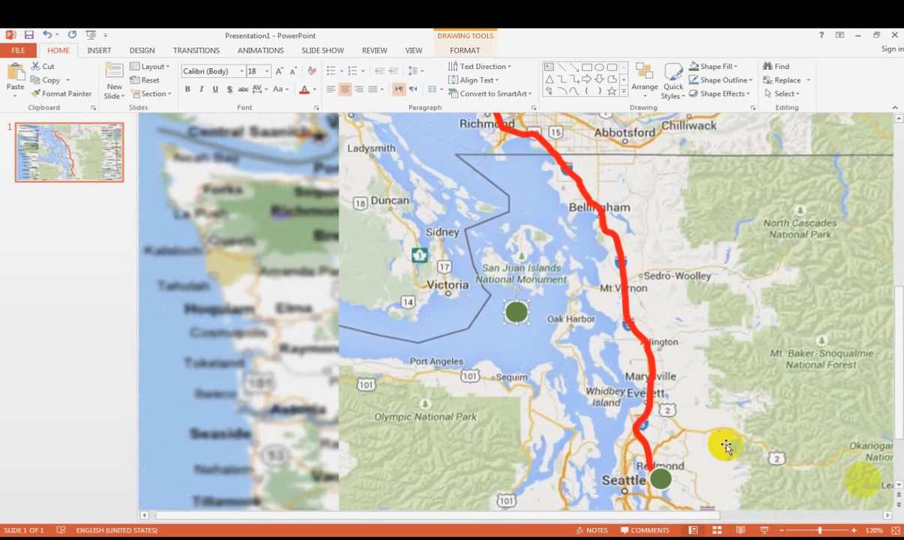
click(784, 529)
click(783, 530)
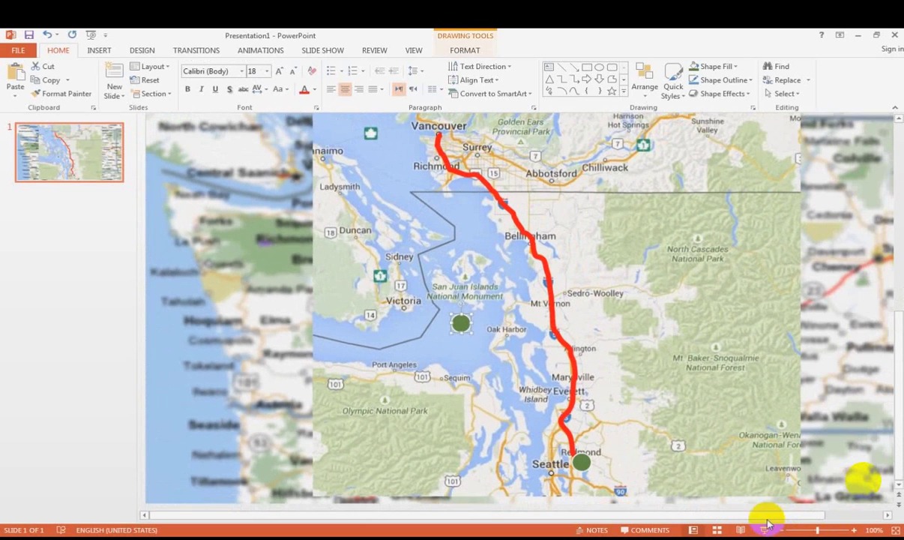
drag(461, 323, 443, 139)
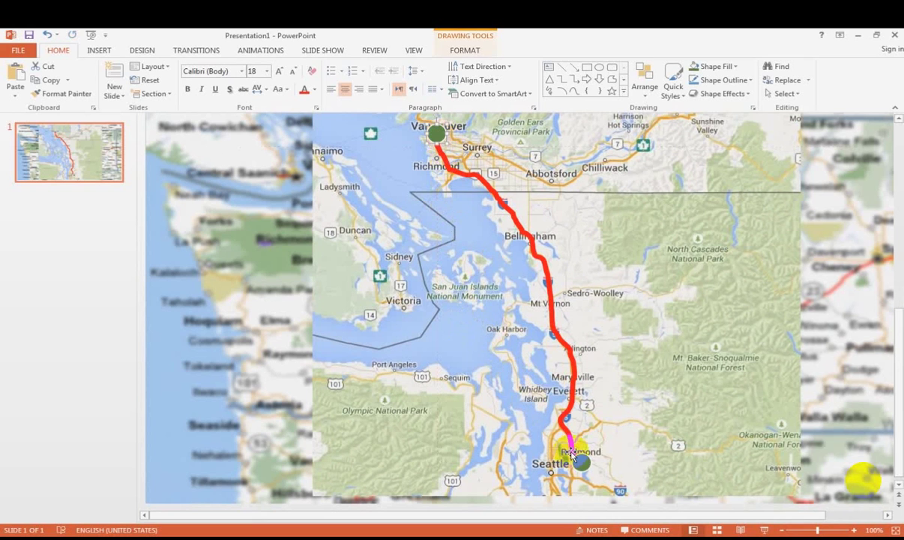
drag(584, 464, 589, 470)
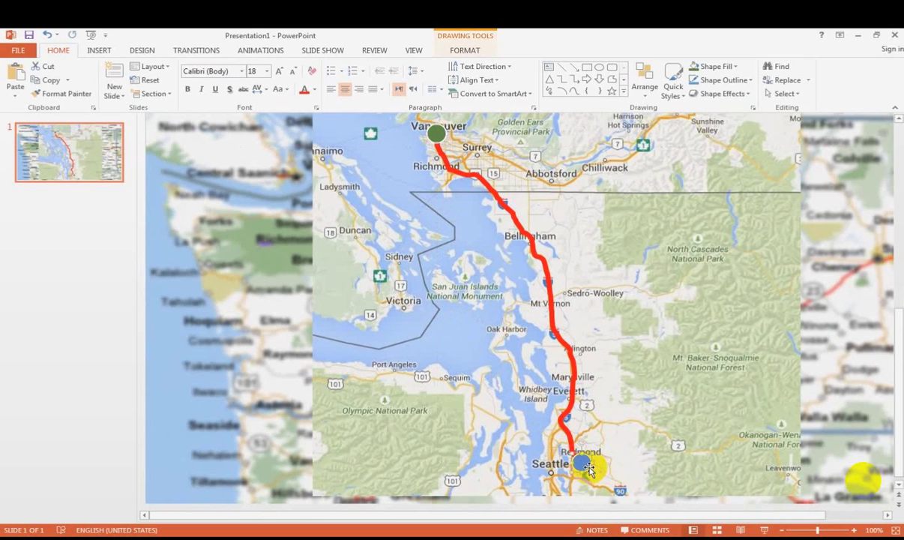
drag(589, 470, 588, 469)
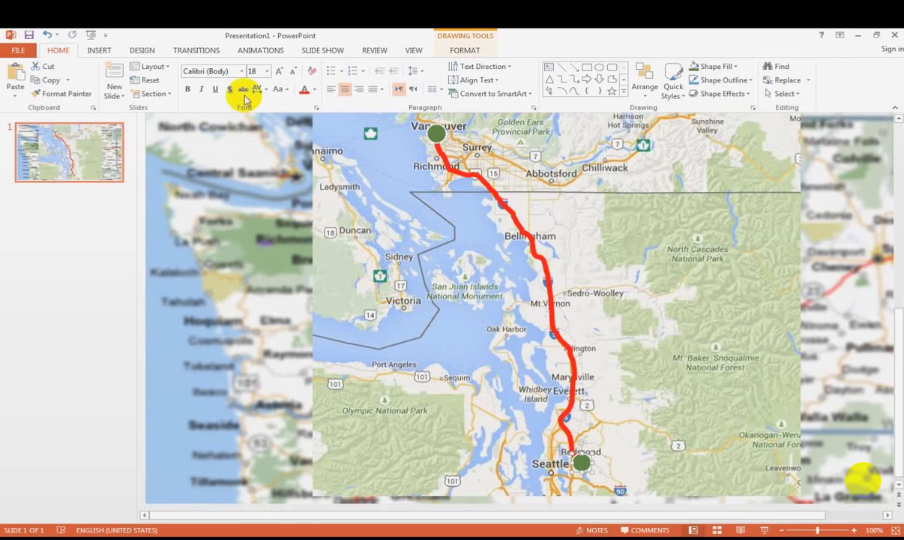
Step: Give the selected green circle an Appear entrance and the red route a Wipe starting With Previous
click(253, 54)
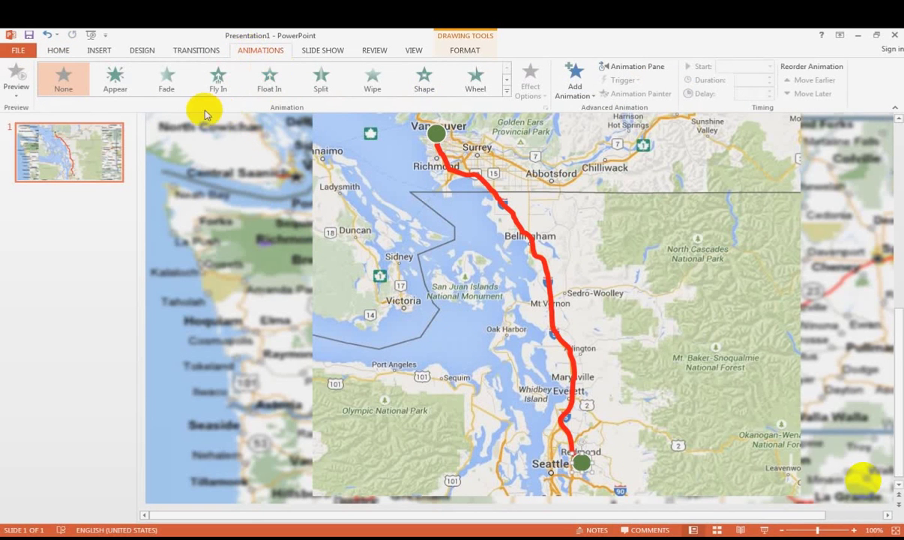
click(118, 88)
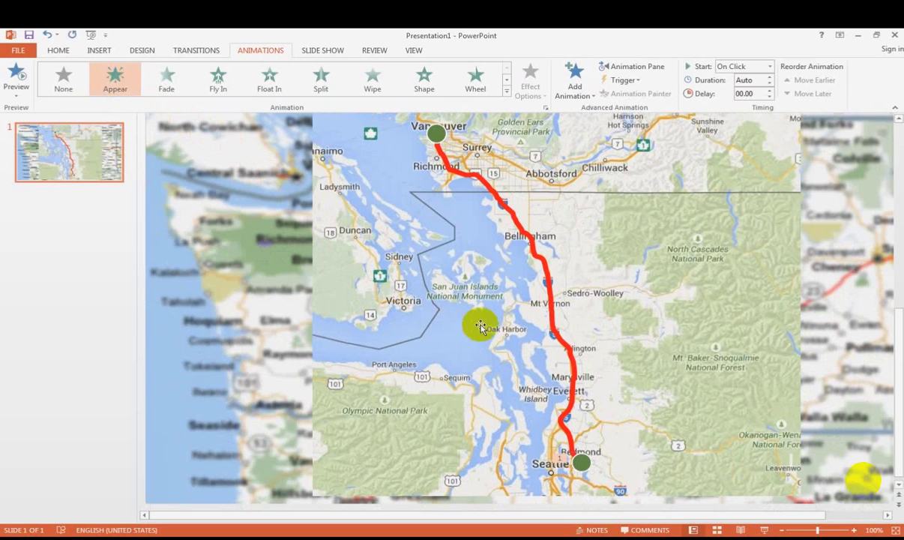
click(557, 337)
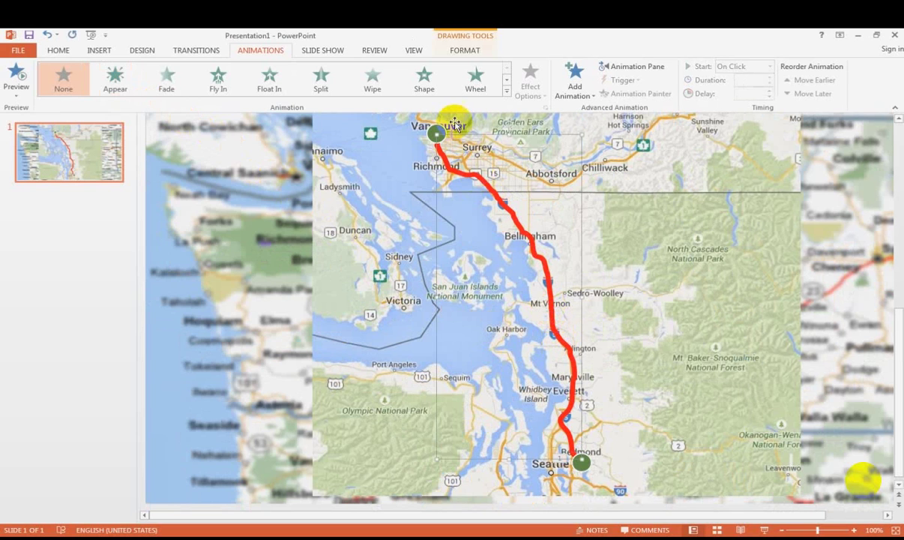
click(372, 83)
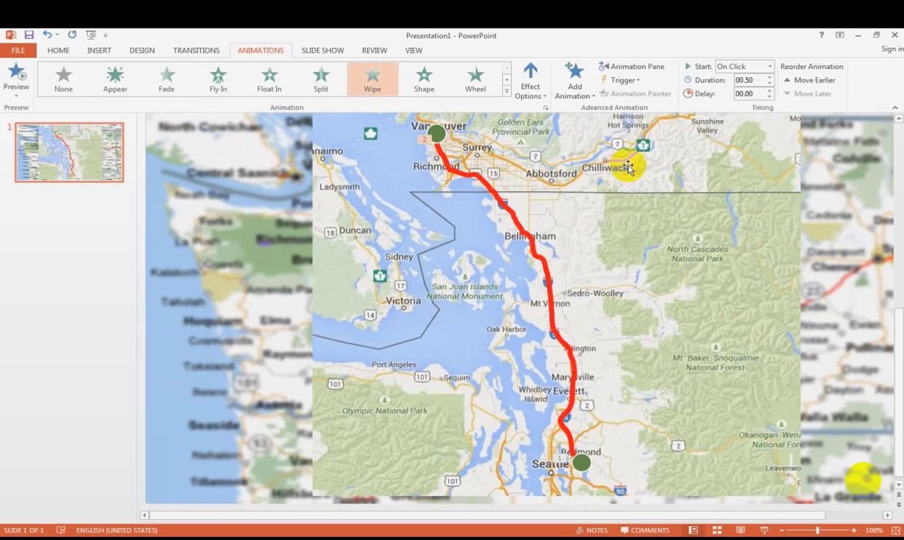
click(770, 66)
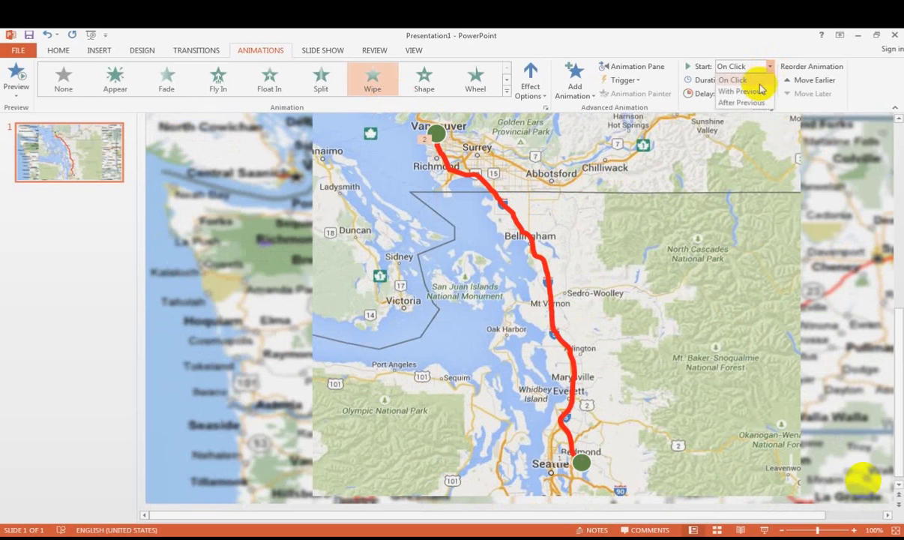
click(755, 92)
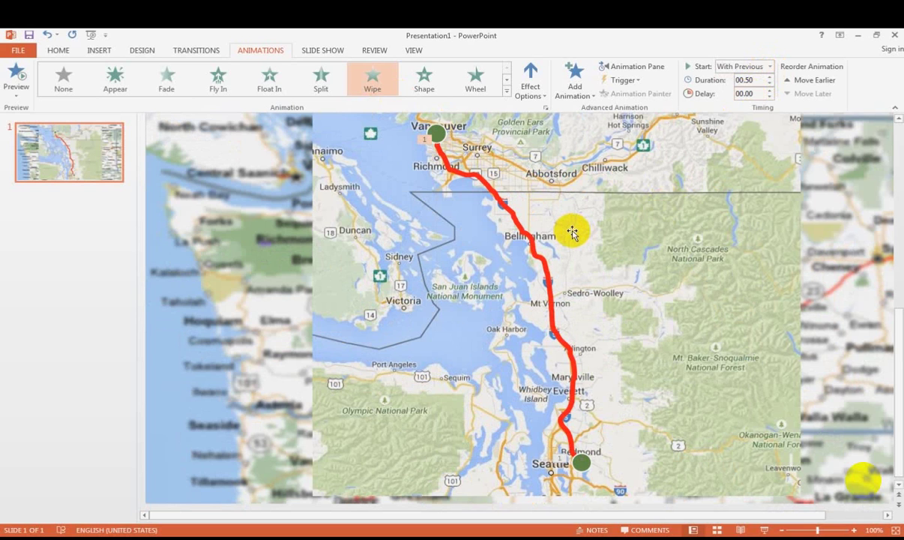
Step: Give the Vancouver circle an Appear entrance and display the Animation Pane
click(439, 135)
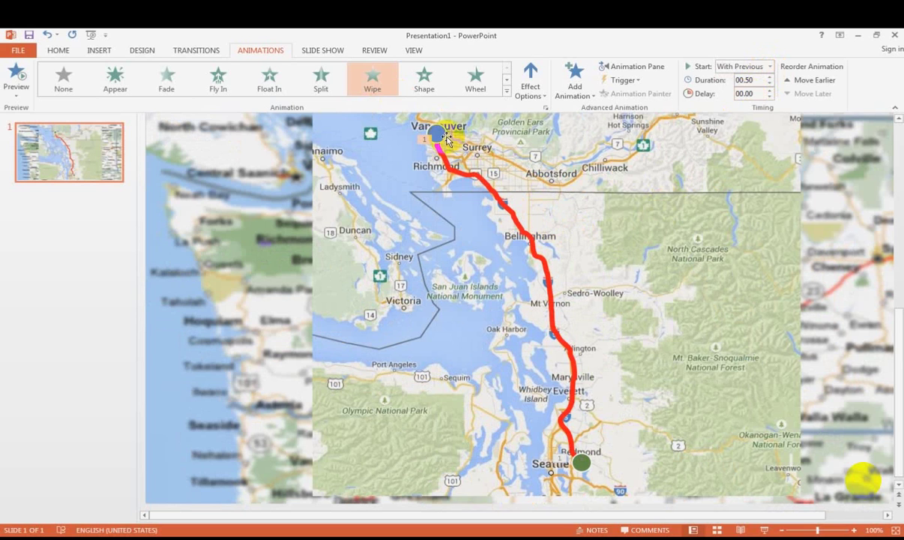
click(440, 135)
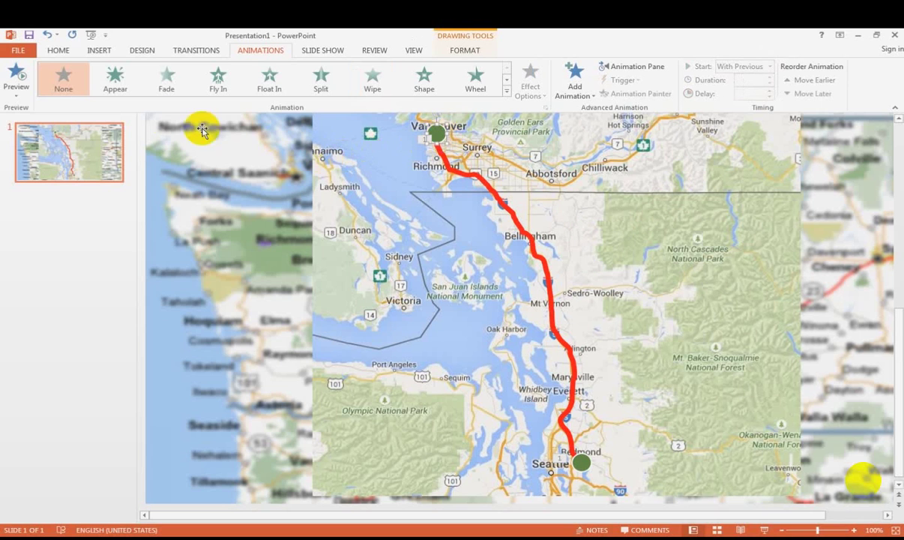
click(120, 84)
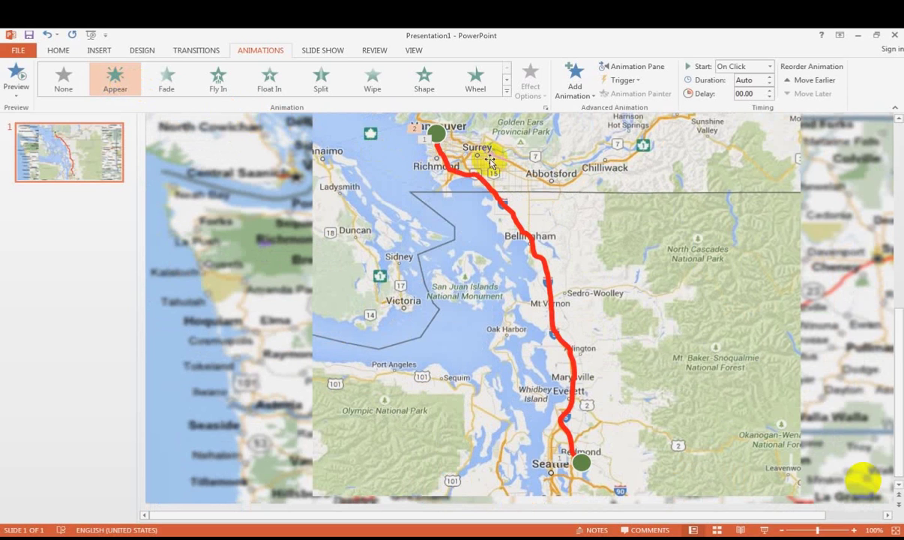
click(628, 67)
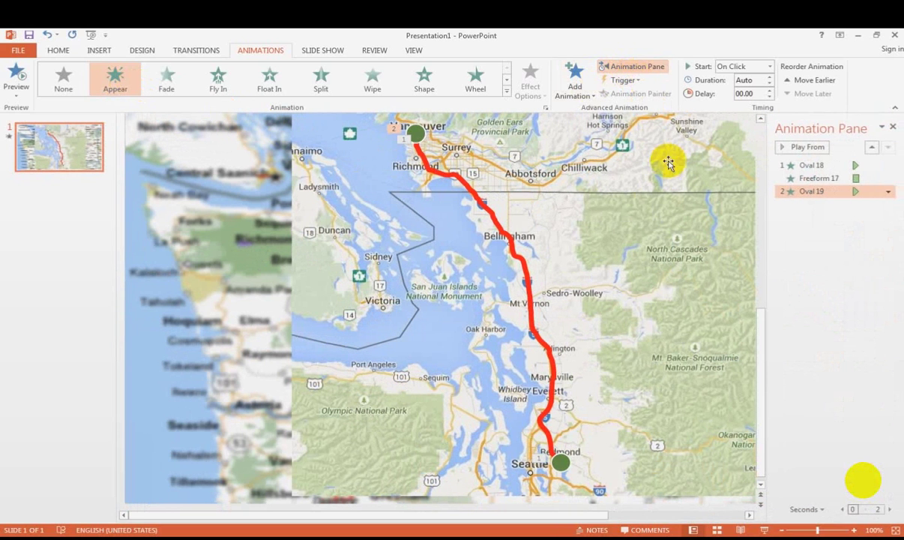
Step: Preview the current animation sequence from Oval 18 to check the route's wipe timing
click(563, 463)
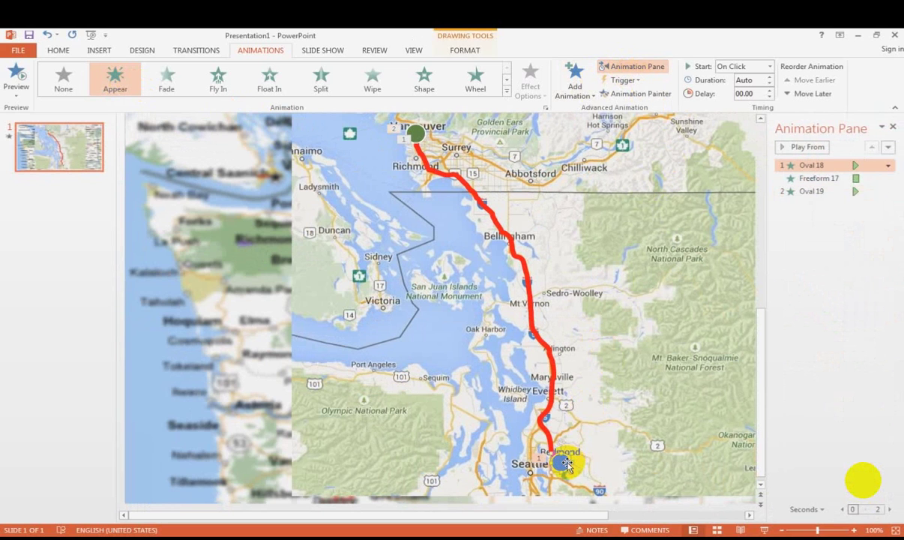
click(553, 394)
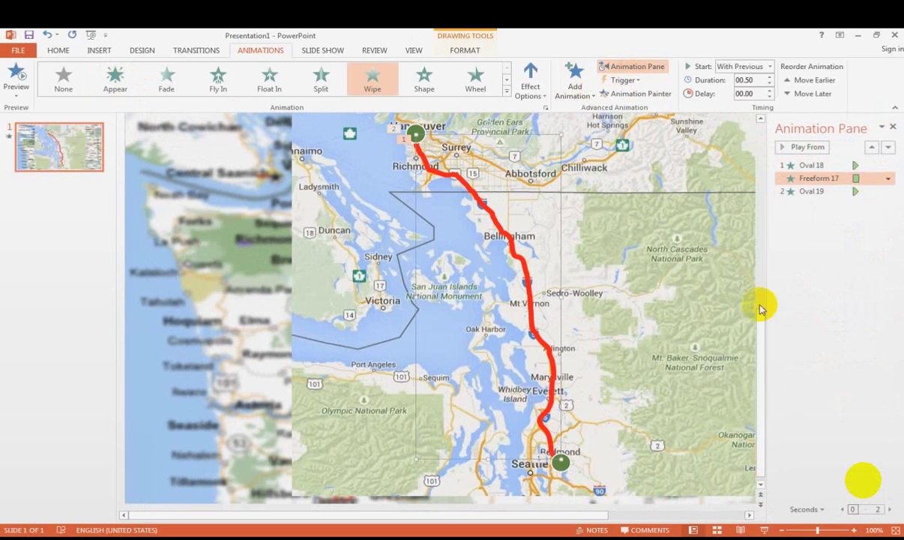
click(813, 166)
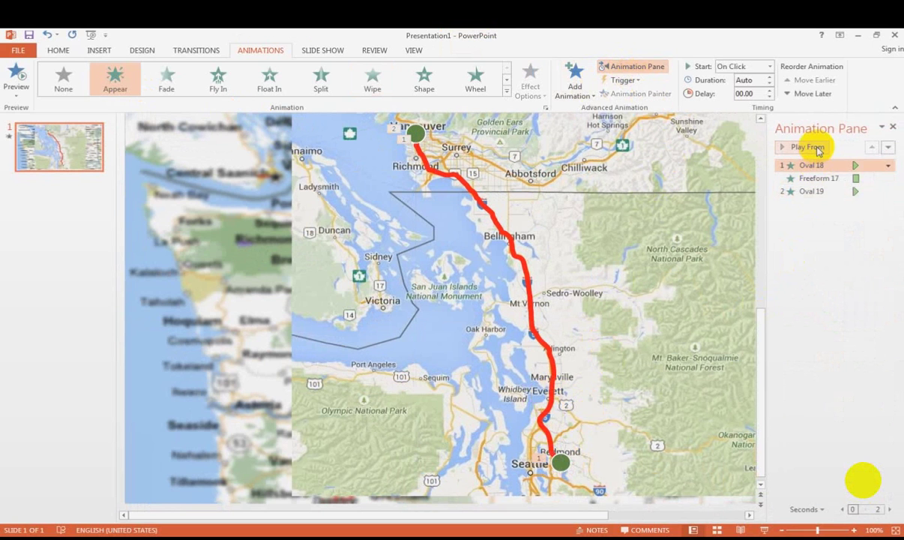
click(816, 148)
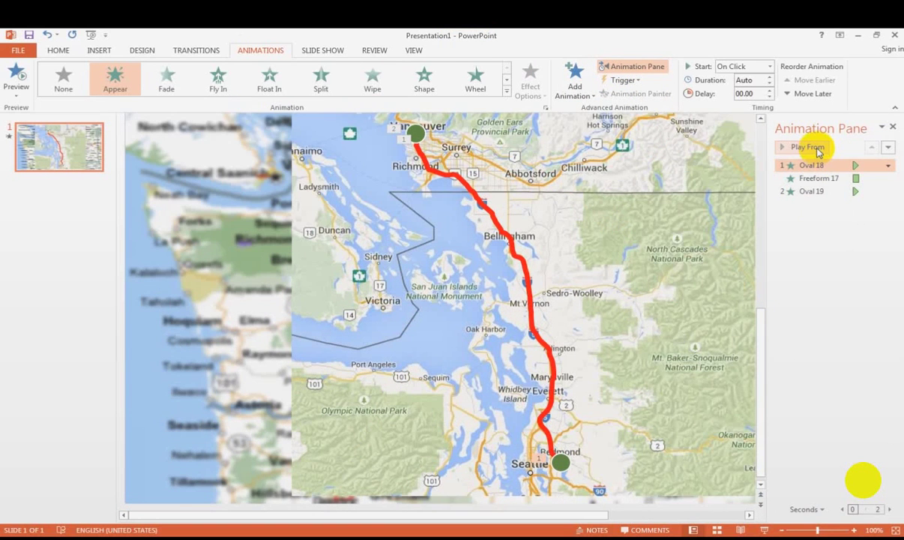
click(816, 149)
Step: Raise Freeform 17's wipe duration to 02.25 seconds and replay the sequence from Oval 18
click(528, 290)
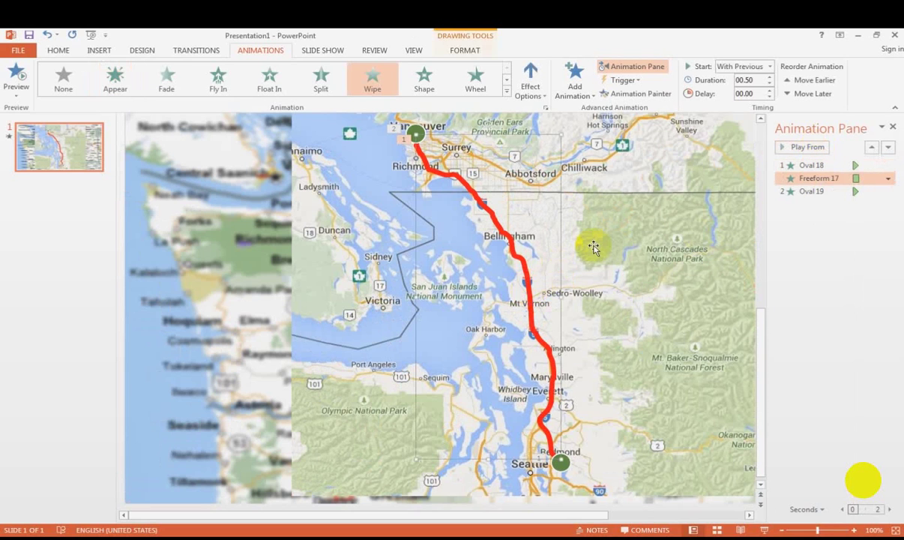
click(769, 76)
click(769, 77)
click(769, 77)
click(769, 76)
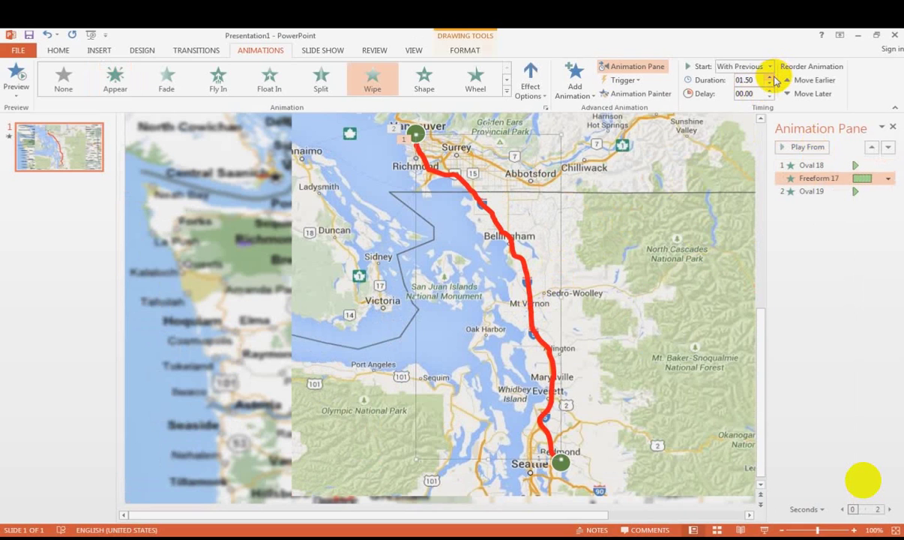
click(769, 77)
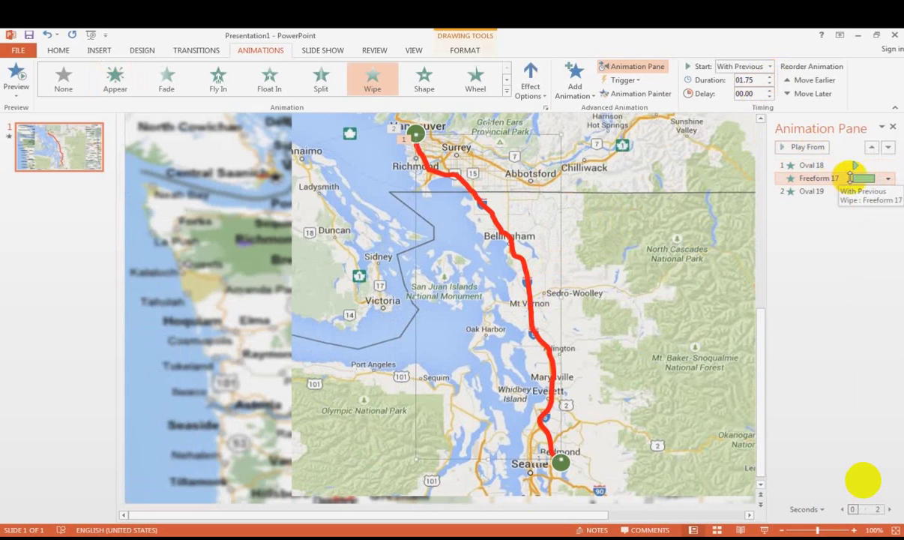
click(769, 77)
click(769, 76)
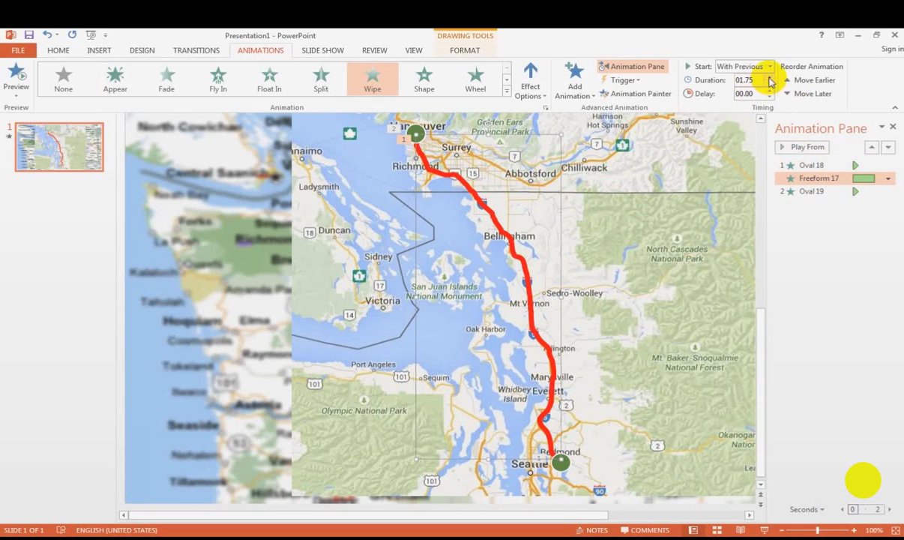
click(813, 165)
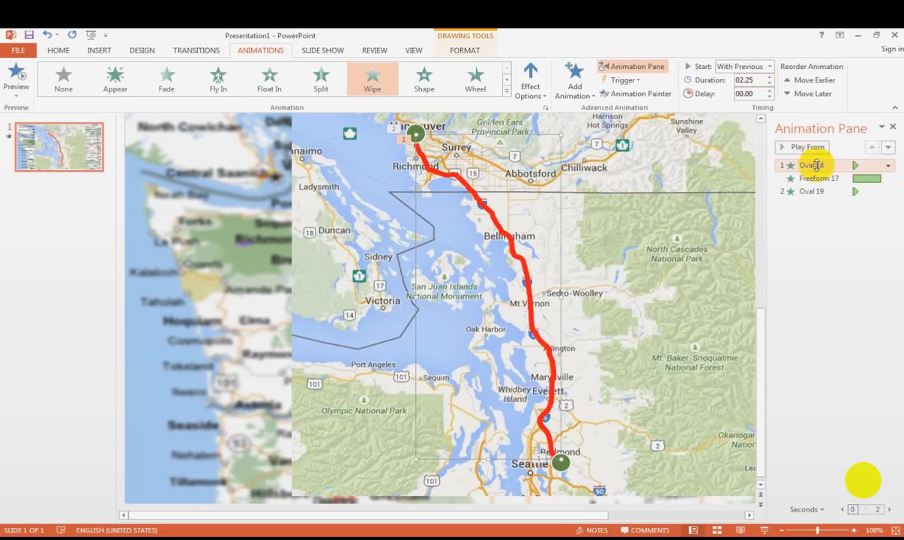
click(813, 148)
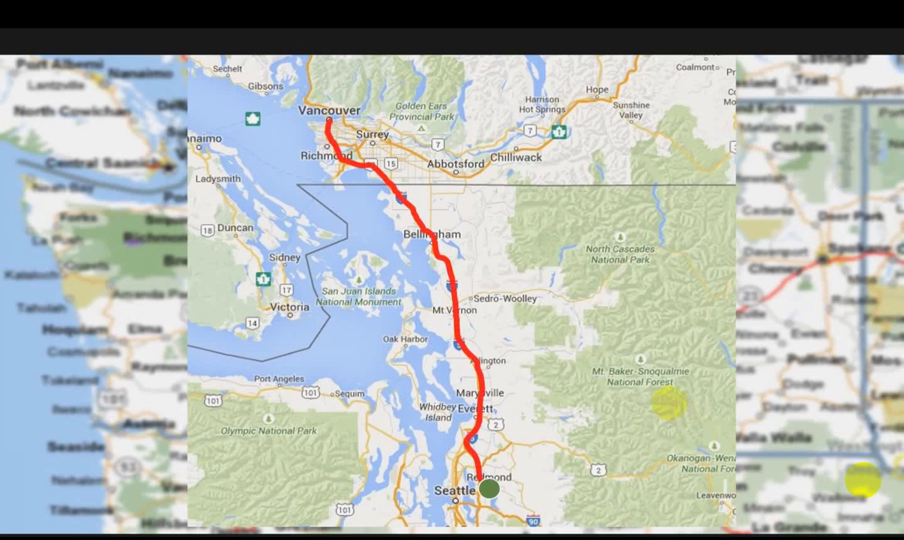
key(Escape)
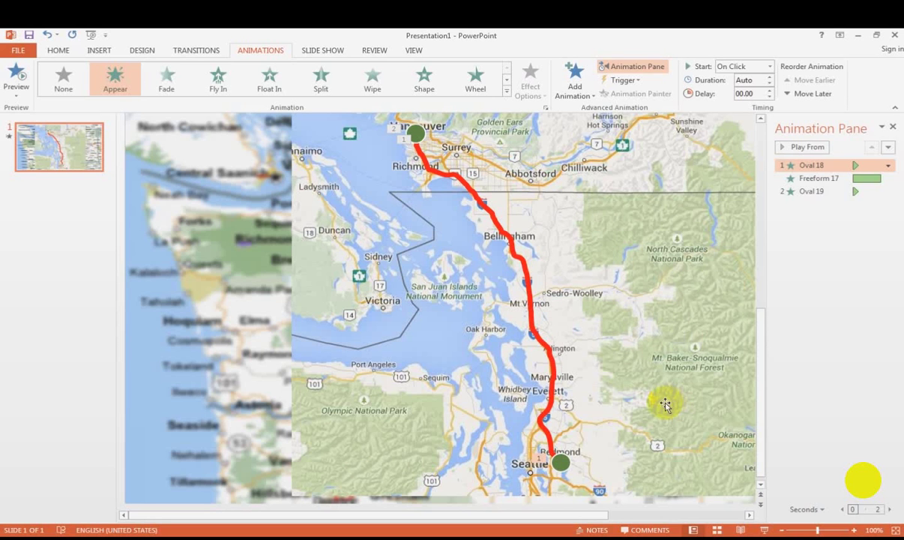
Step: Set the Vancouver circle's Oval 19 animation to start With Previous
click(419, 136)
click(421, 135)
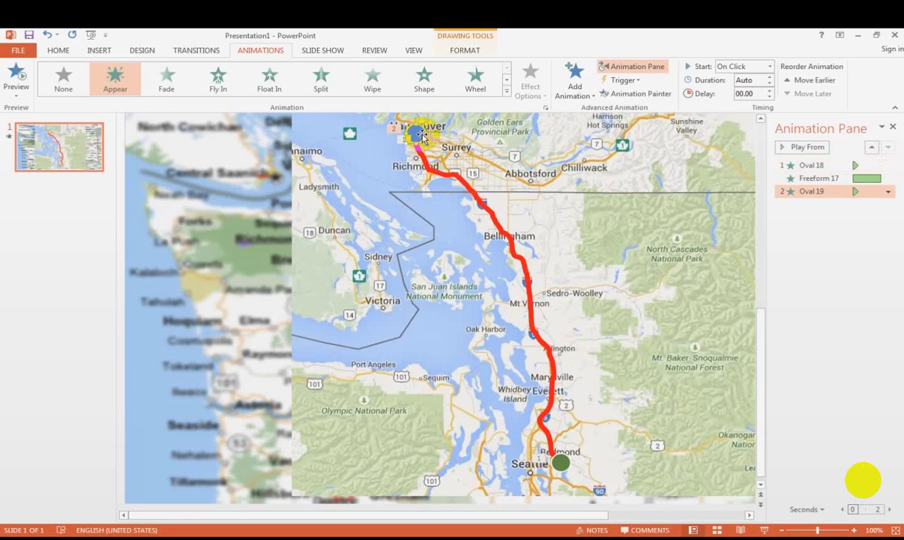
click(769, 66)
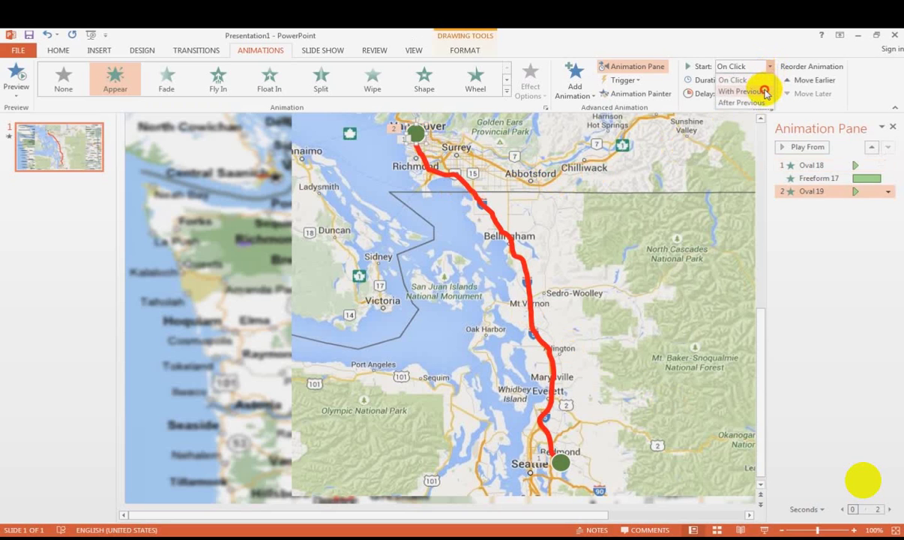
click(763, 91)
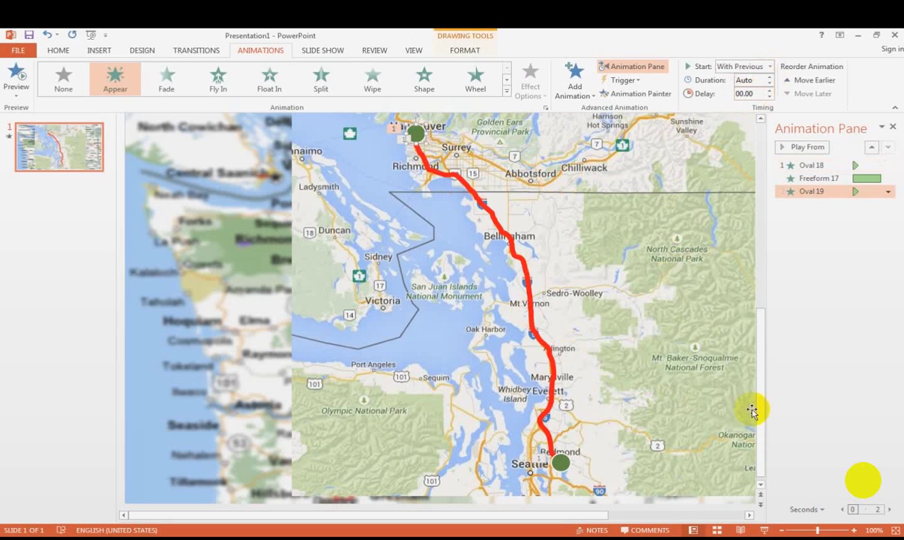
Step: Run the map slide as a slide show to test the timing, then exit
click(763, 530)
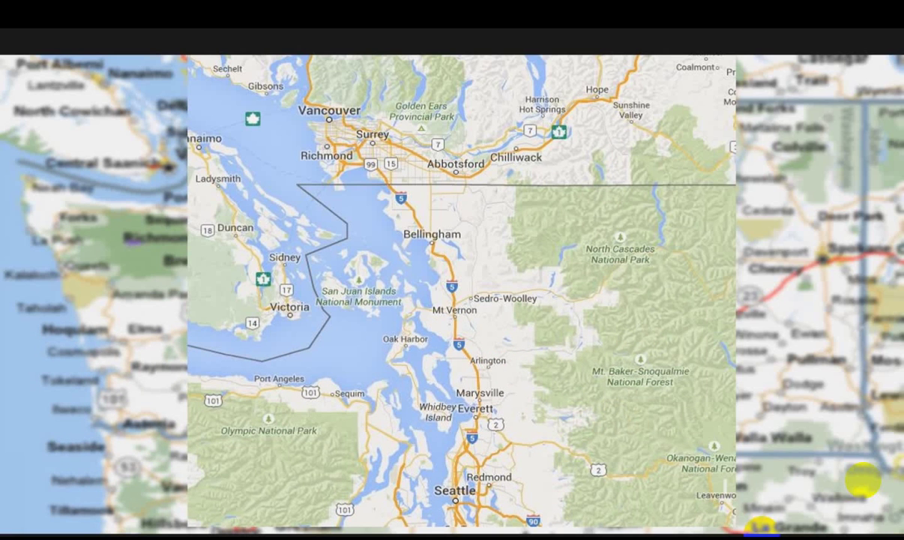
click(618, 406)
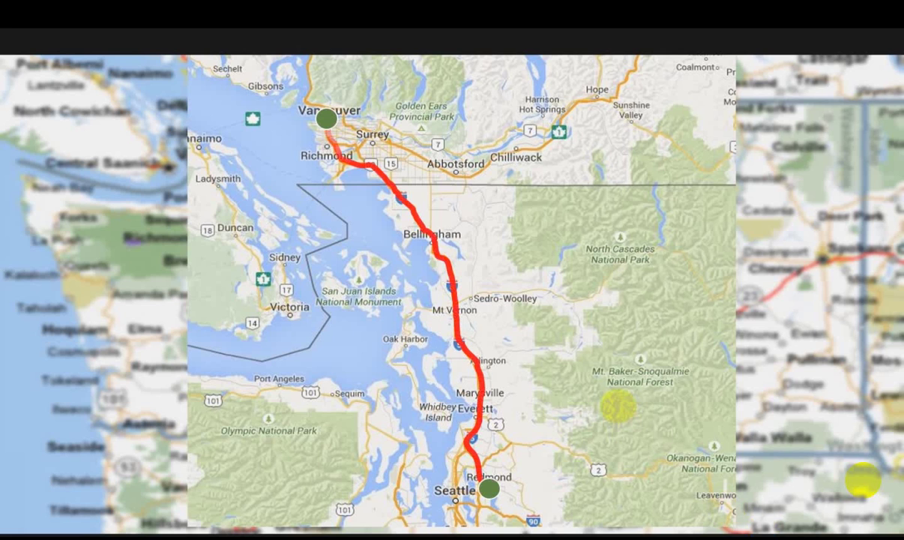
key(Escape)
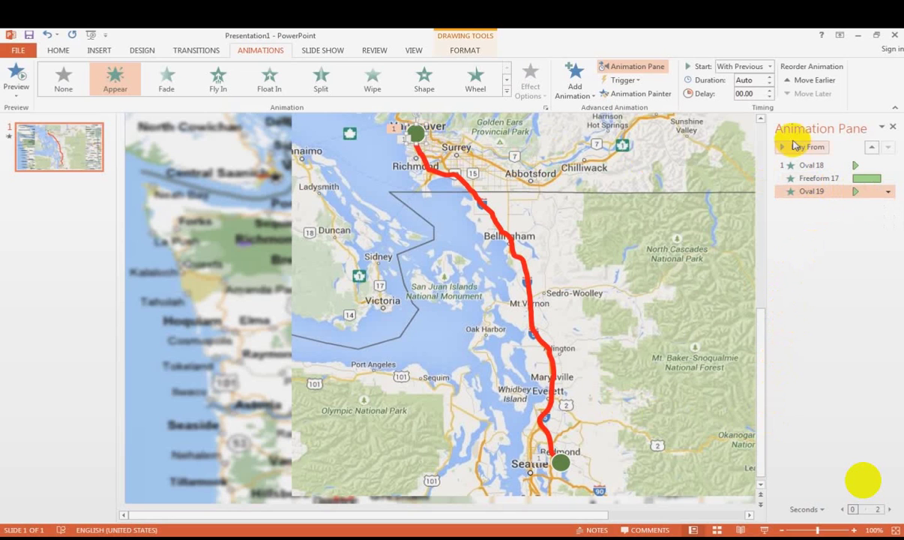
Step: Give Oval 19 a 00.01 duration and 02.25 delay, widening the timeline to 0–4 seconds
click(768, 79)
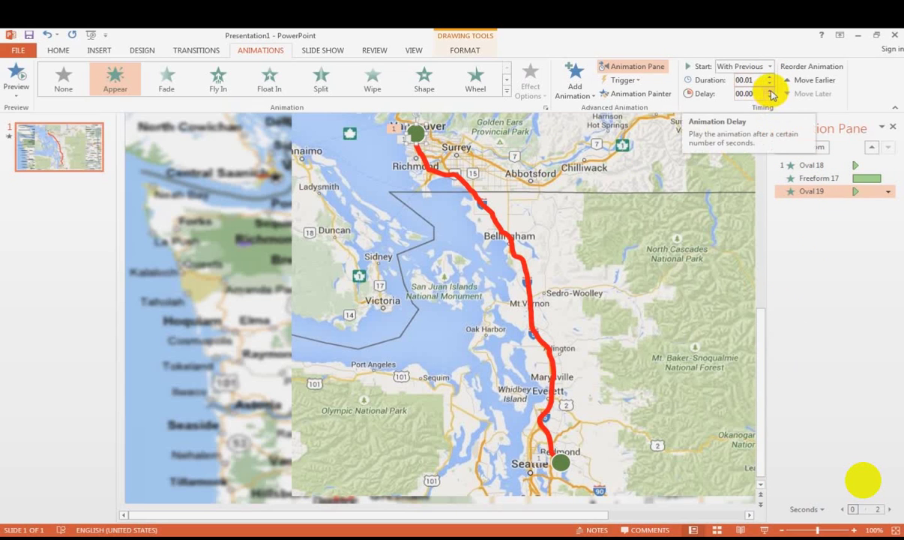
click(770, 91)
click(770, 91)
click(770, 91)
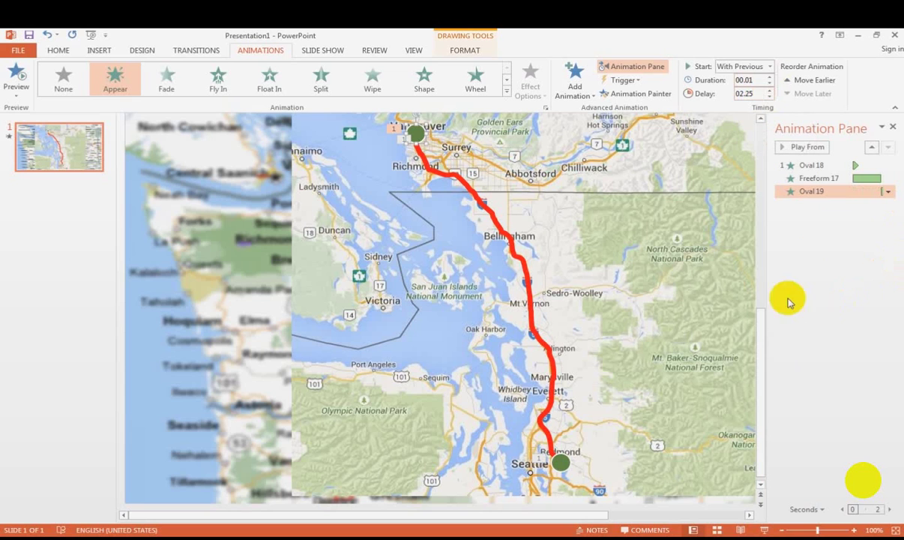
drag(768, 278, 735, 278)
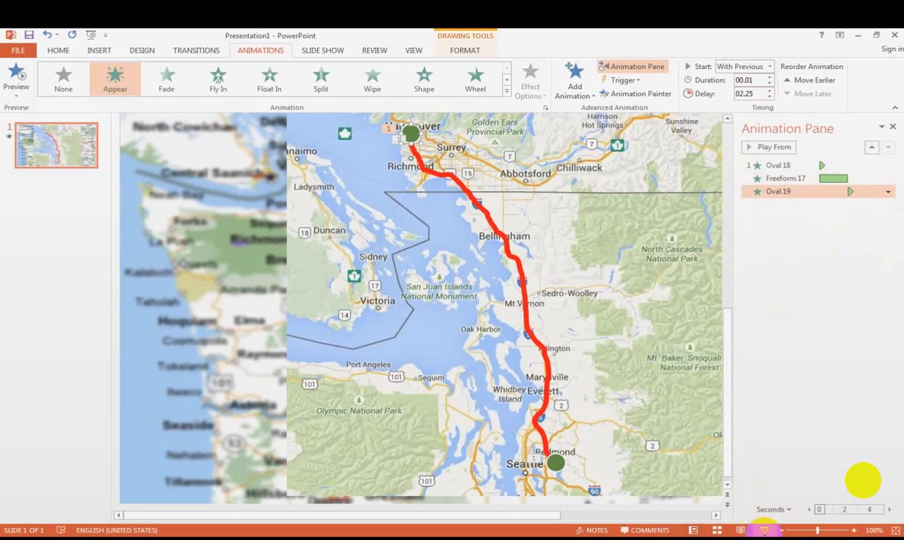
Step: Play the slide show to confirm the Vancouver circle appears after the route, then exit
click(764, 529)
click(625, 379)
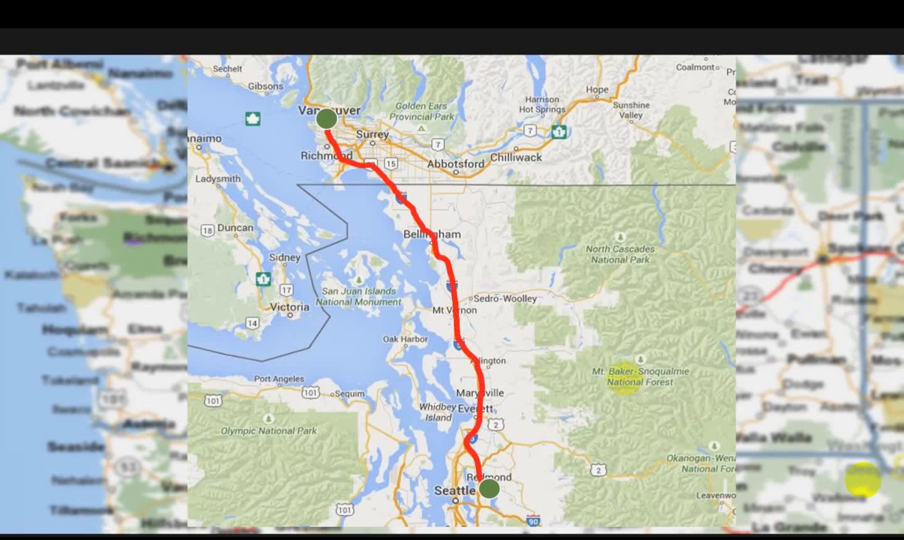
key(Escape)
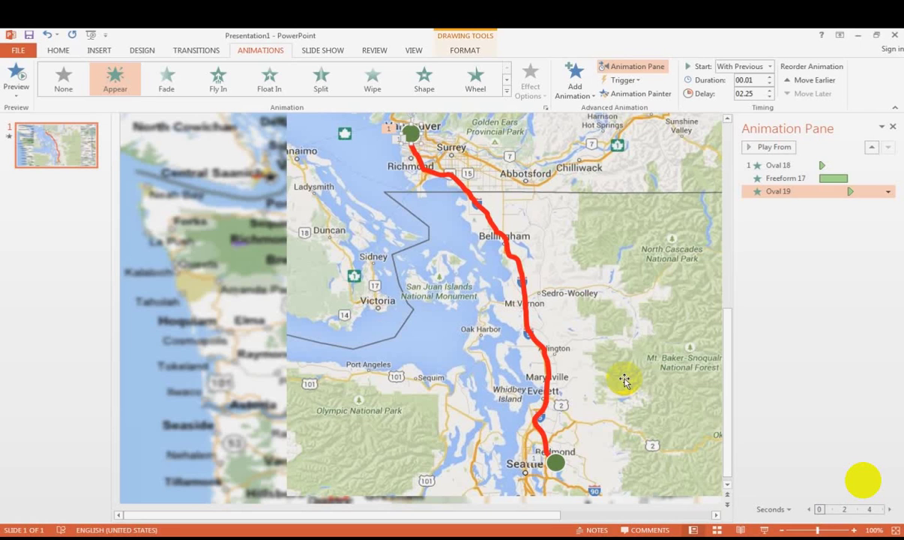